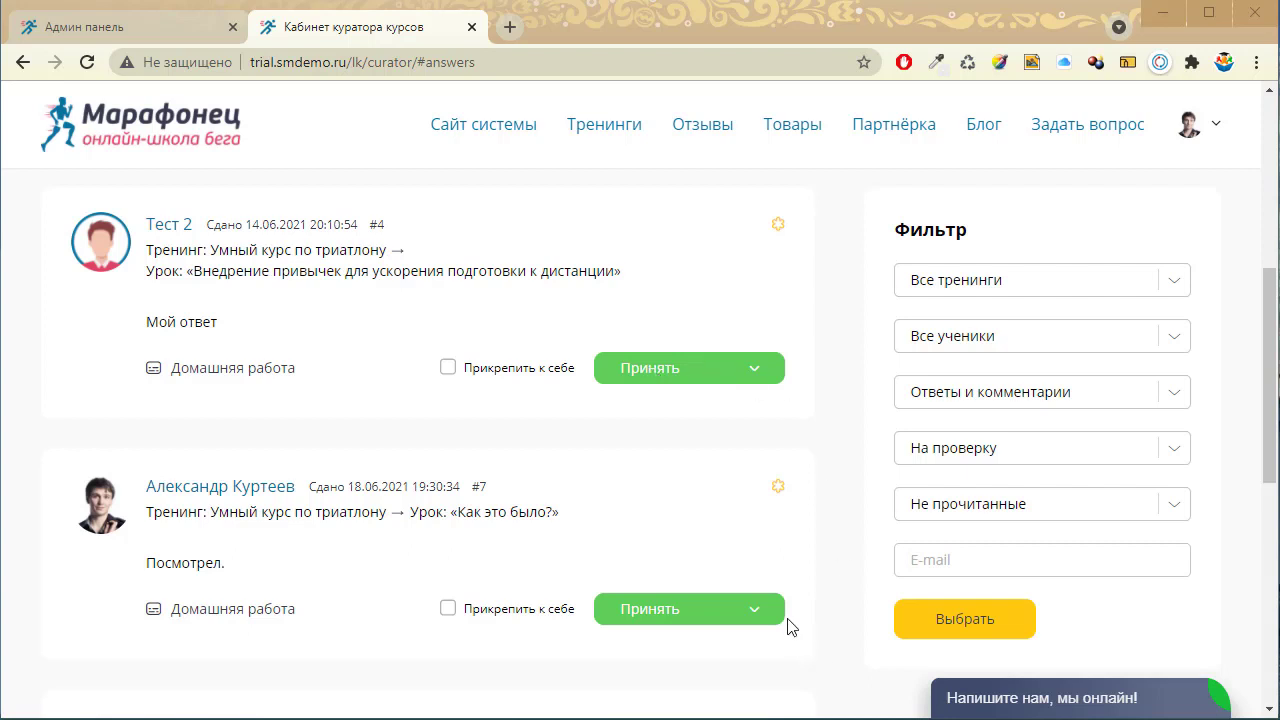
Step: Check the acceptance options on the «Как это было?» homework, and open the reply page for the «Внедрение привычек для ускорения подготовки к дистанции» submission
{"action": "left_click", "coordinate": [756, 610]}
{"action": "scroll", "coordinate": [783, 607], "scroll_direction": "down", "scroll_amount": 1}
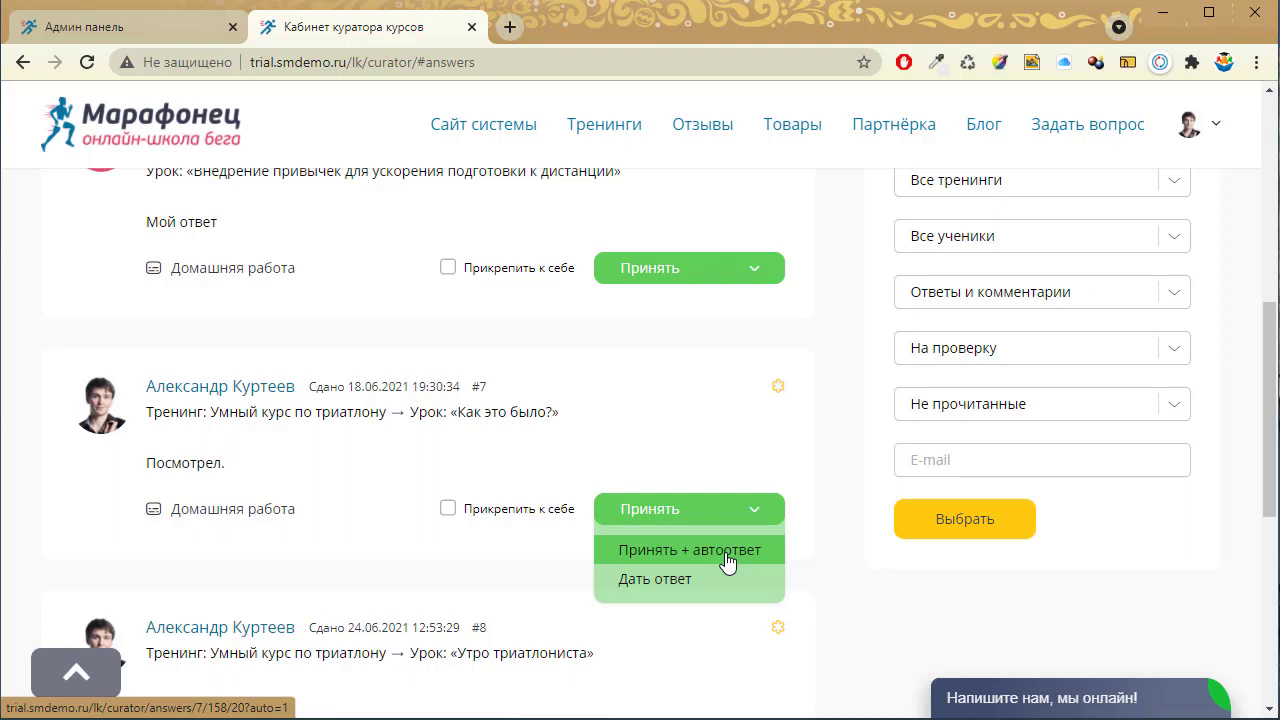
{"action": "left_click", "coordinate": [757, 270]}
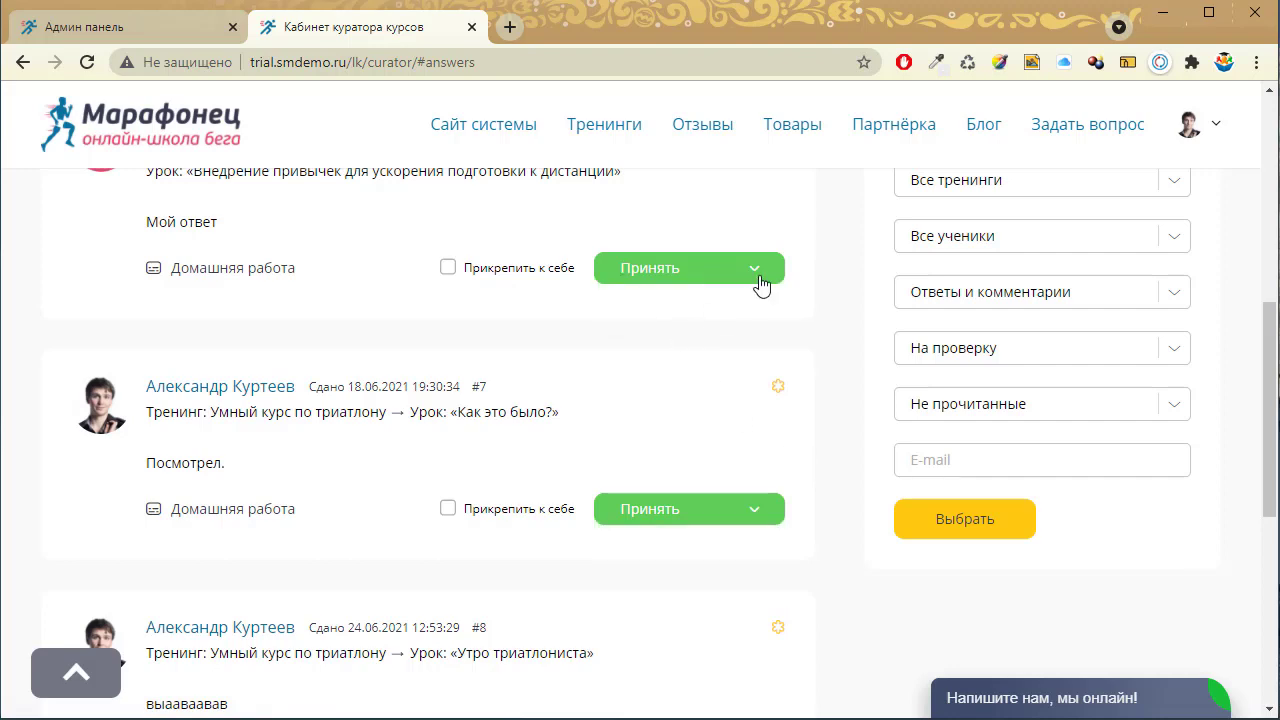
{"action": "mouse_move", "coordinate": [760, 285]}
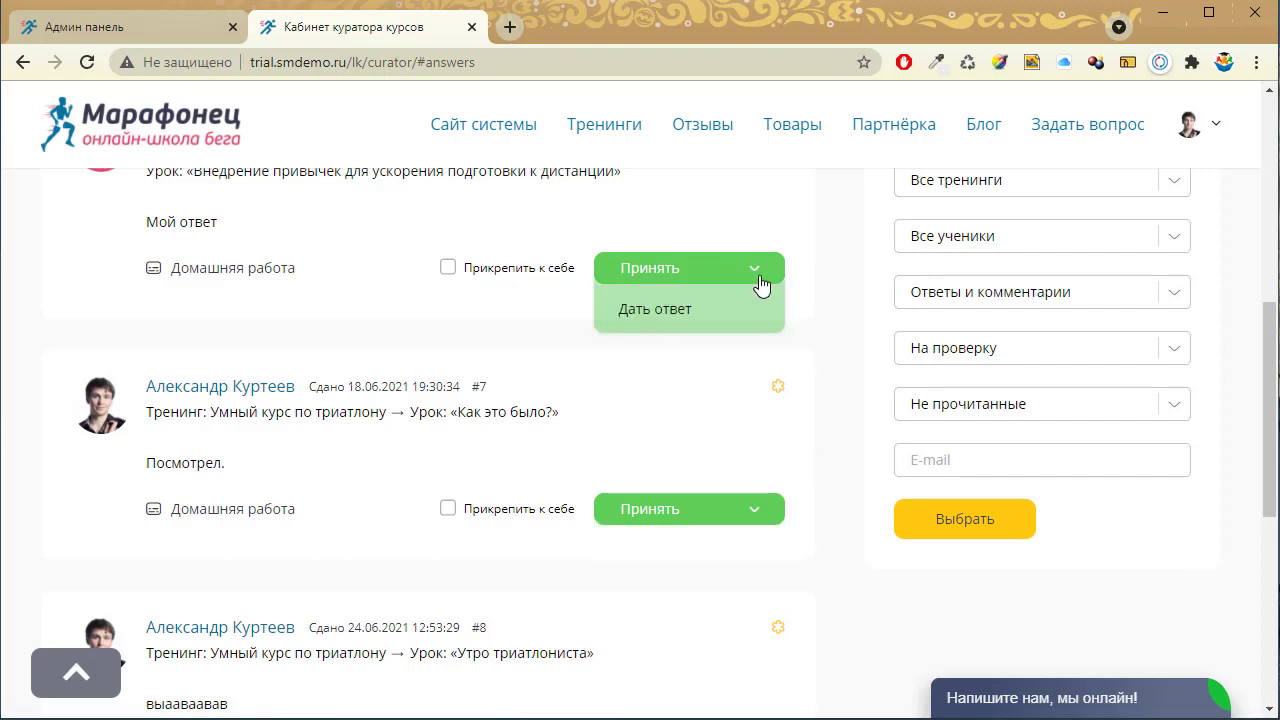
{"action": "left_click", "coordinate": [690, 322]}
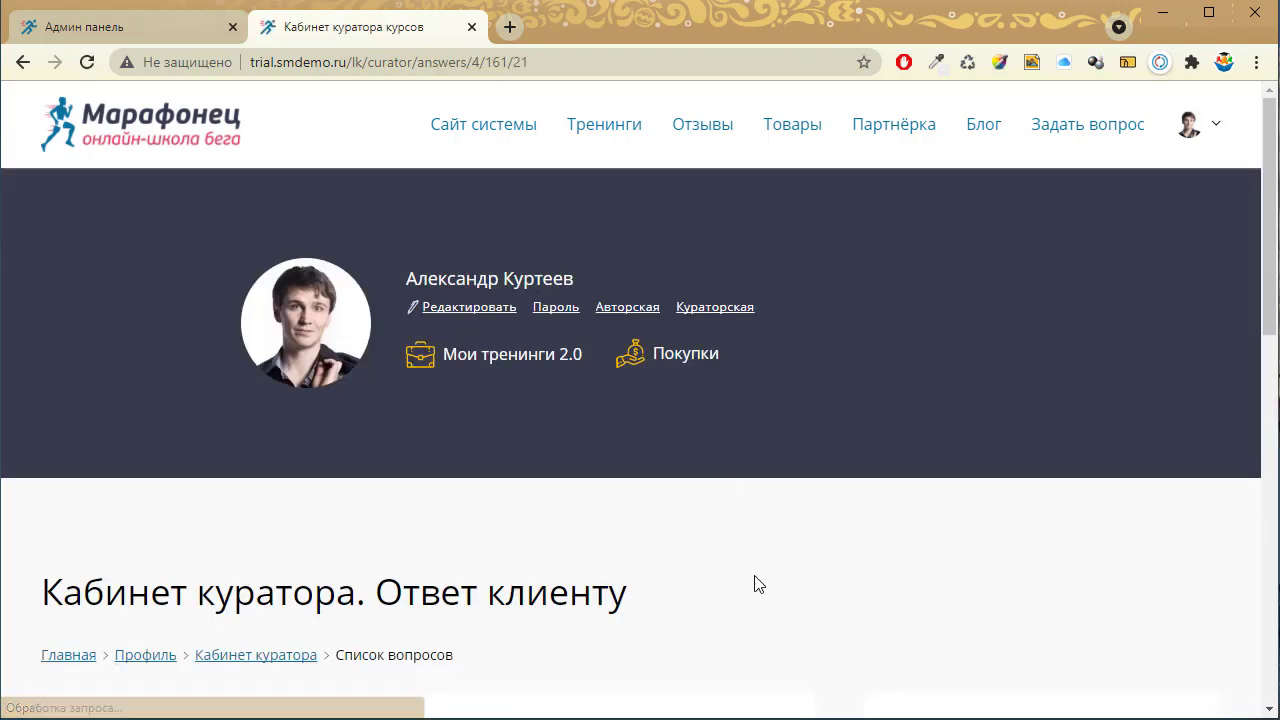
Step: Examine the reply page's homework task, the student's submitted answer, the accept option and the reply form
{"action": "scroll", "coordinate": [714, 606], "scroll_direction": "down", "scroll_amount": 3}
{"action": "scroll", "coordinate": [603, 529], "scroll_direction": "down", "scroll_amount": 3}
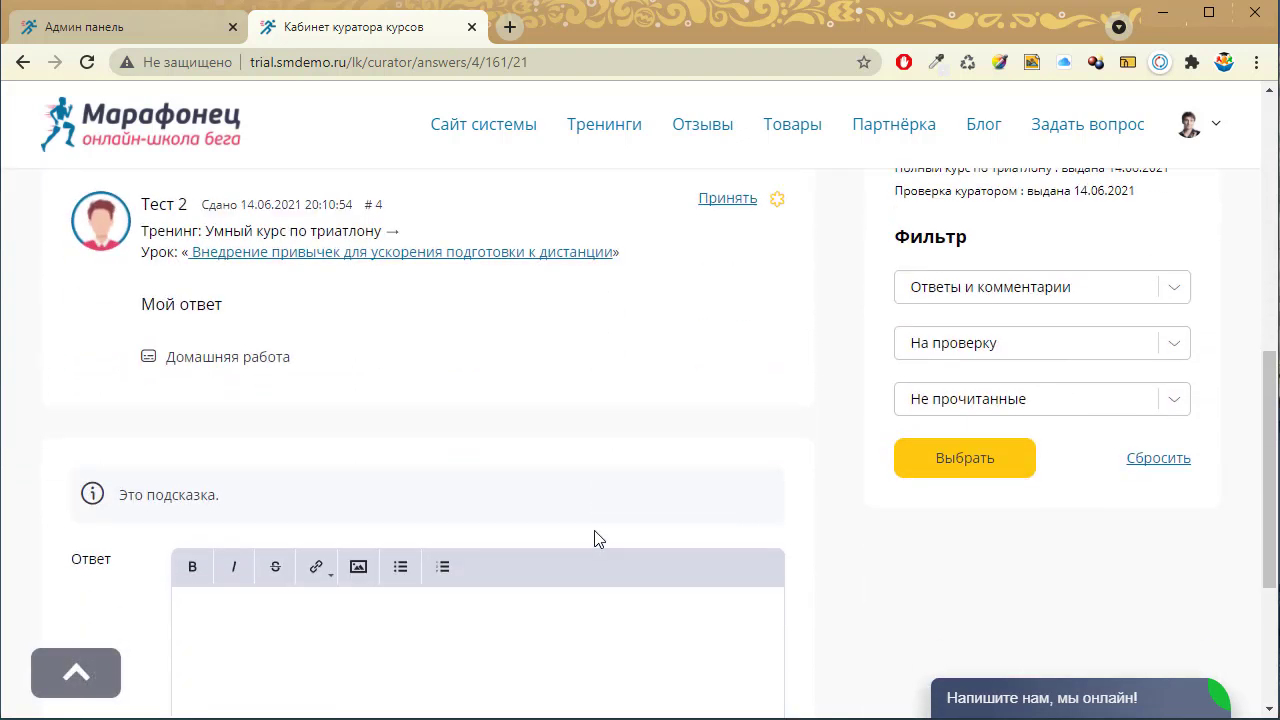
{"action": "scroll", "coordinate": [540, 555], "scroll_direction": "up", "scroll_amount": 3}
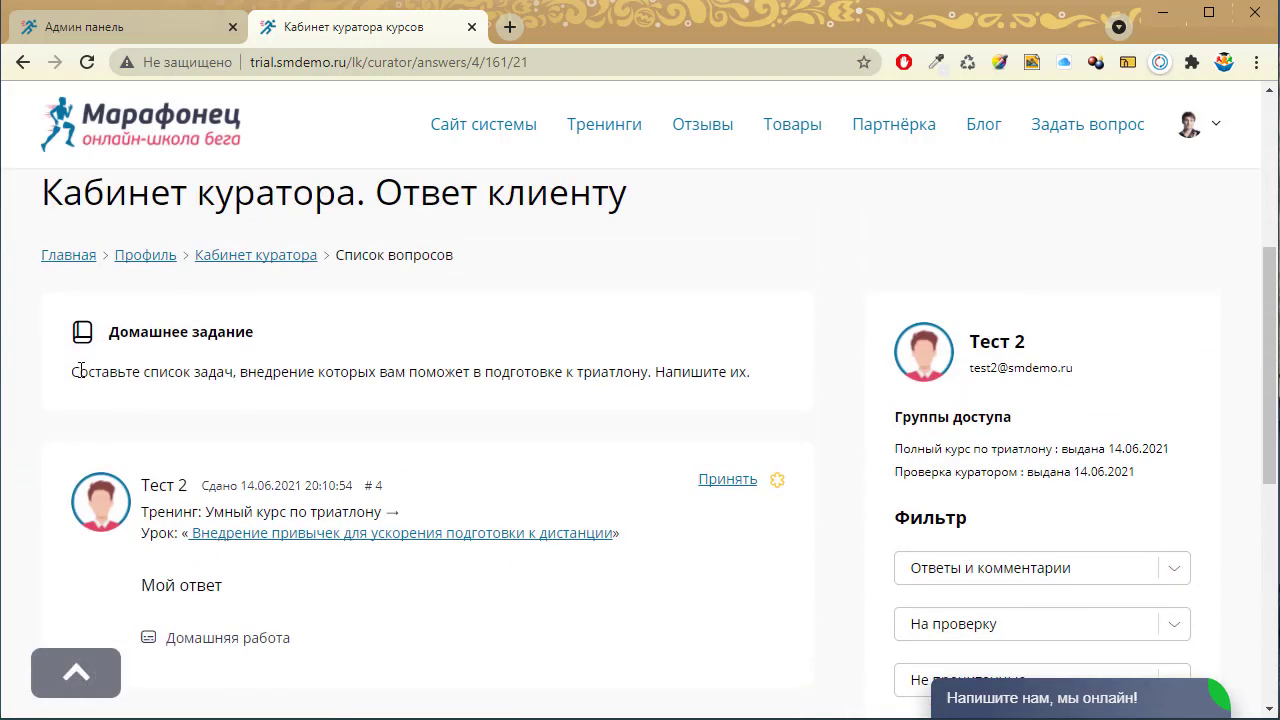
{"action": "left_click_drag", "start_coordinate": [71, 372], "coordinate": [763, 378]}
{"action": "scroll", "coordinate": [486, 617], "scroll_direction": "down", "scroll_amount": 2}
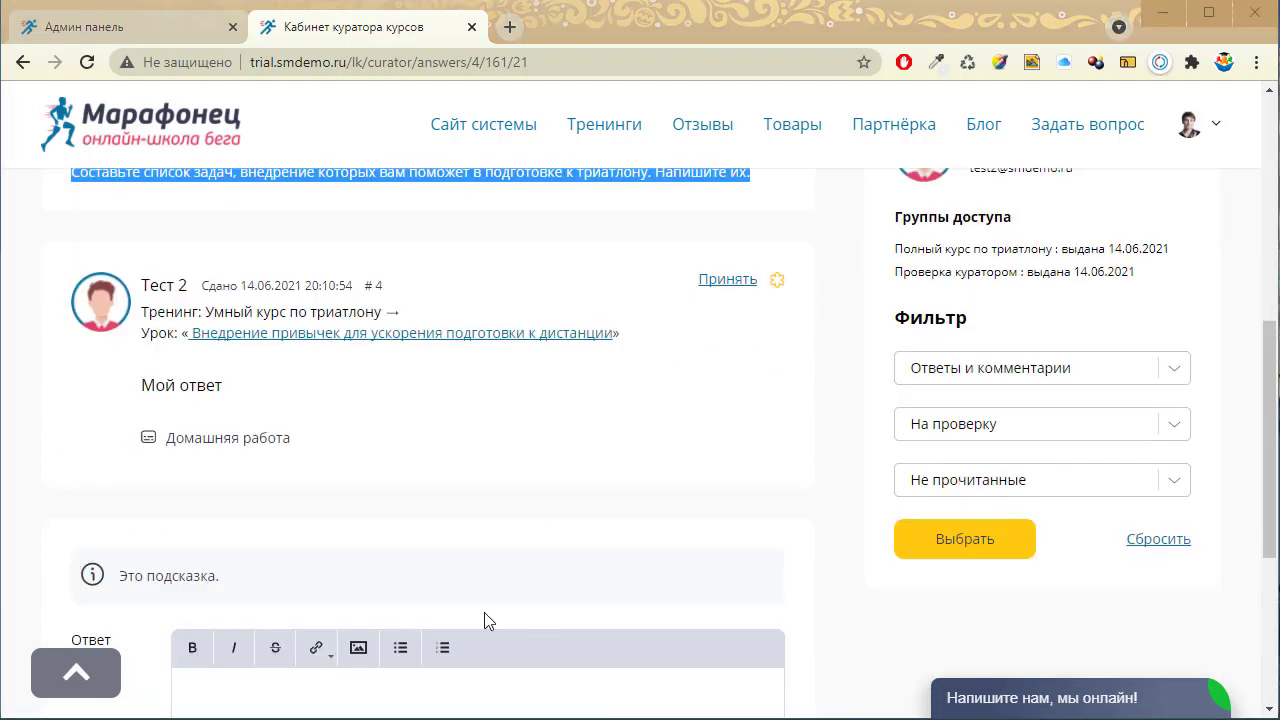
{"action": "left_click_drag", "start_coordinate": [141, 386], "coordinate": [226, 392]}
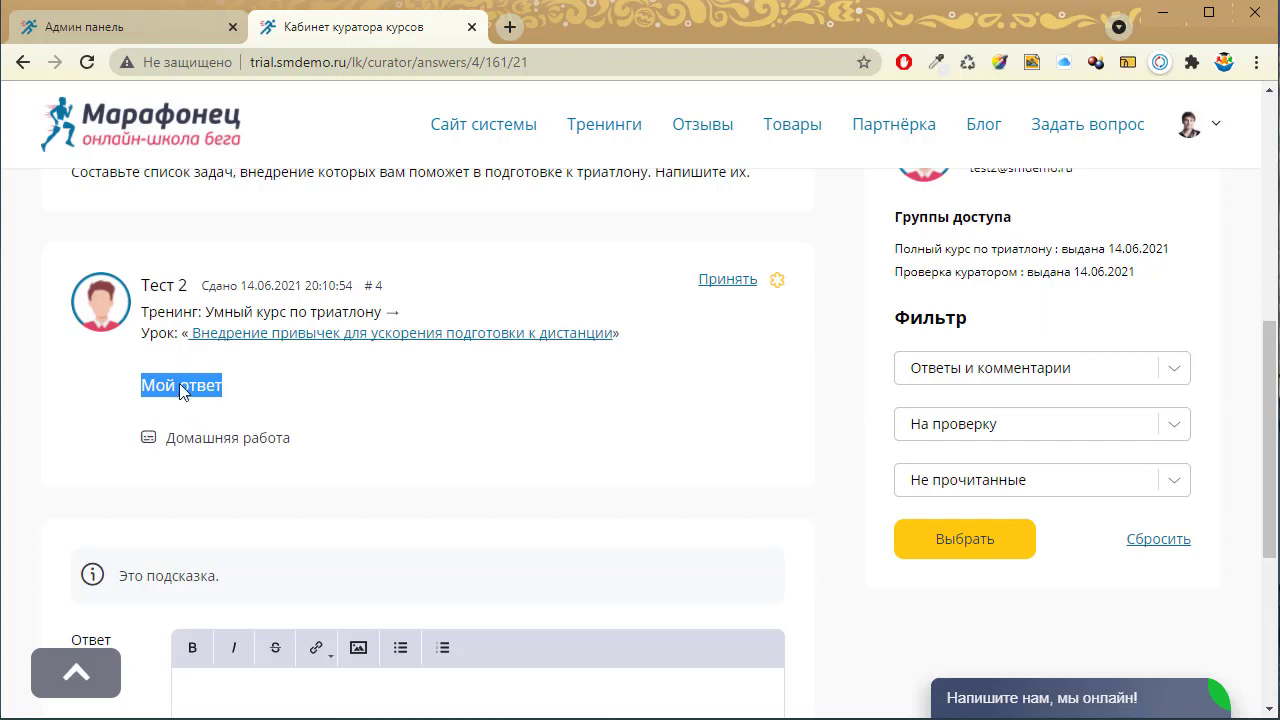
{"action": "left_click", "coordinate": [147, 388]}
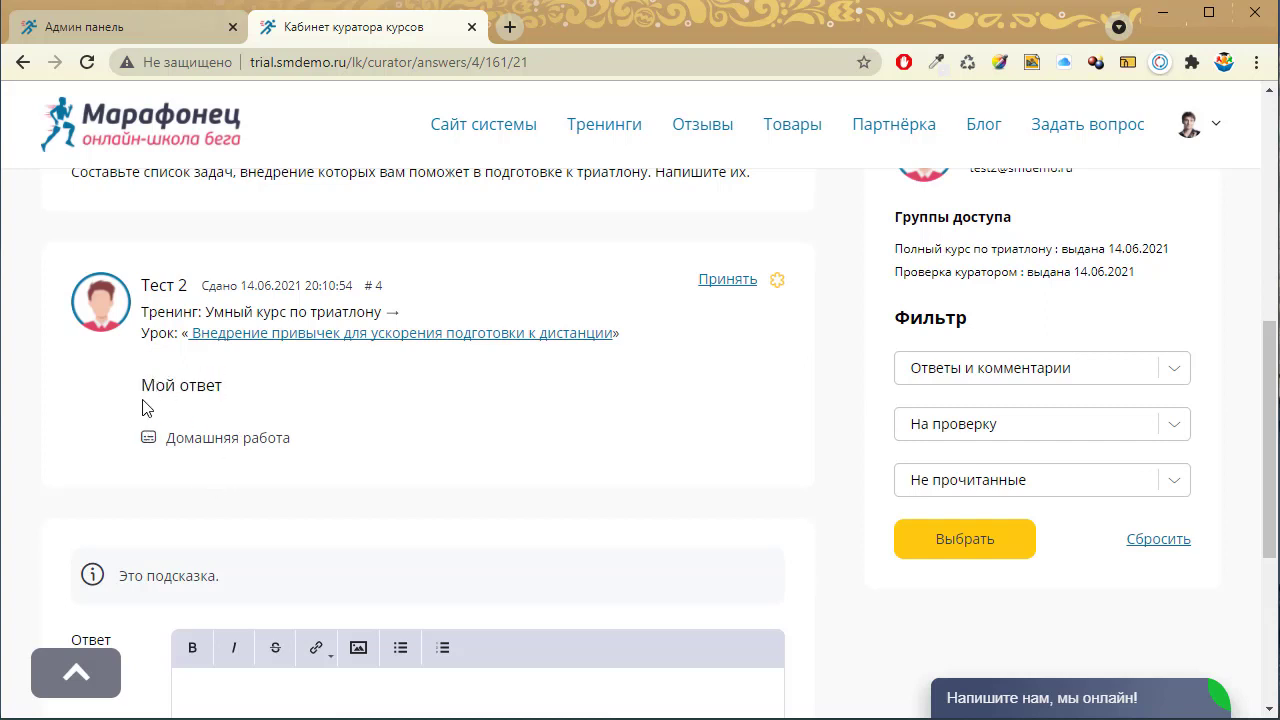
{"action": "left_click_drag", "start_coordinate": [150, 384], "coordinate": [229, 394]}
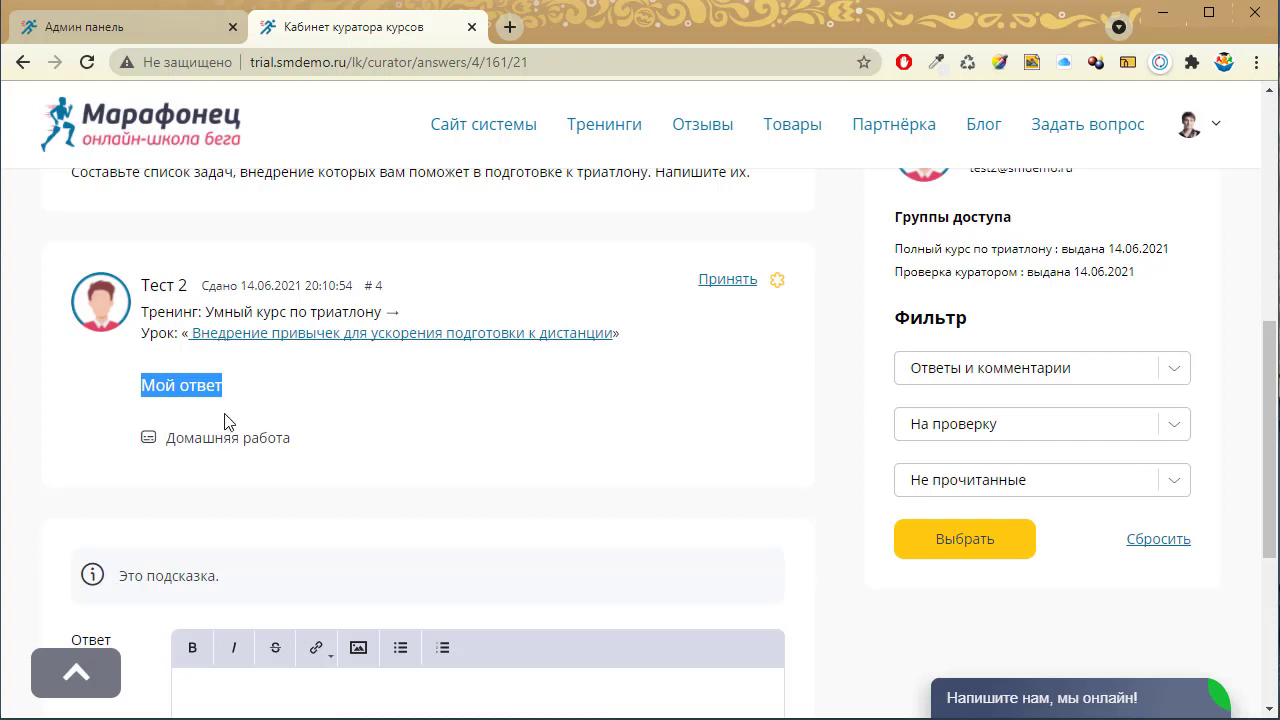
{"action": "left_click", "coordinate": [235, 420]}
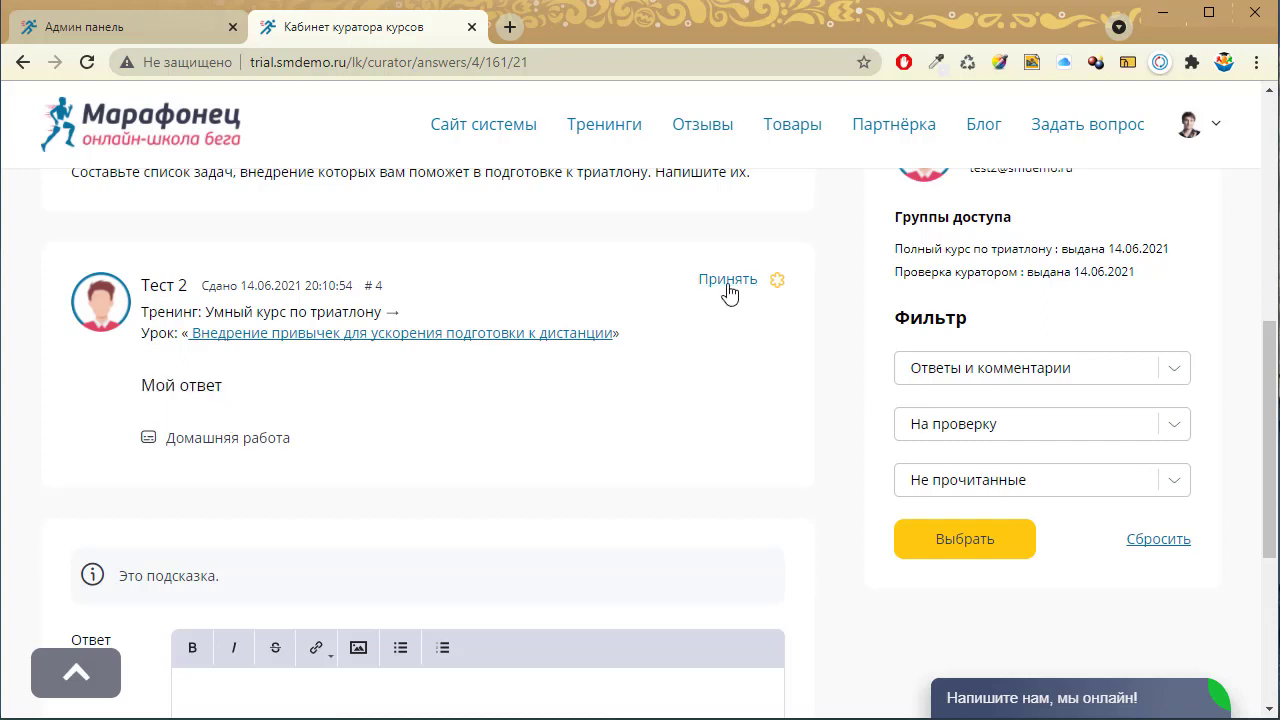
{"action": "scroll", "coordinate": [750, 360], "scroll_direction": "down", "scroll_amount": 3}
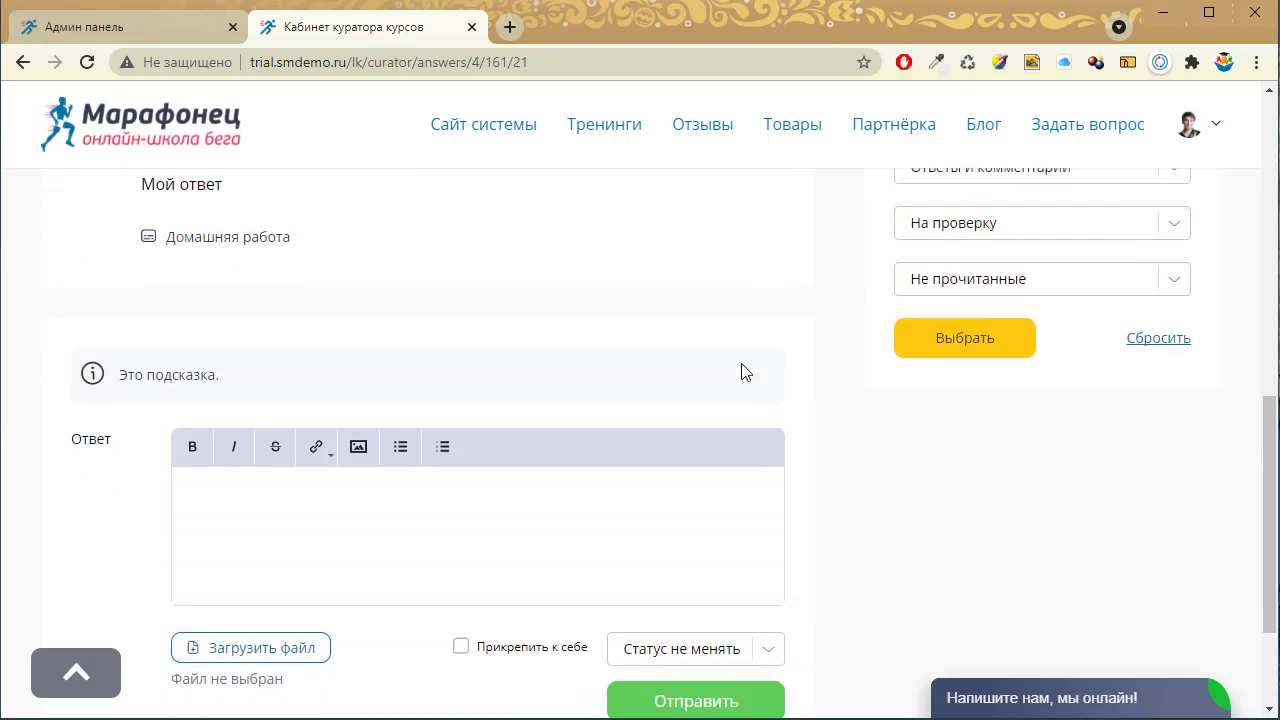
{"action": "scroll", "coordinate": [640, 470], "scroll_direction": "up", "scroll_amount": 4}
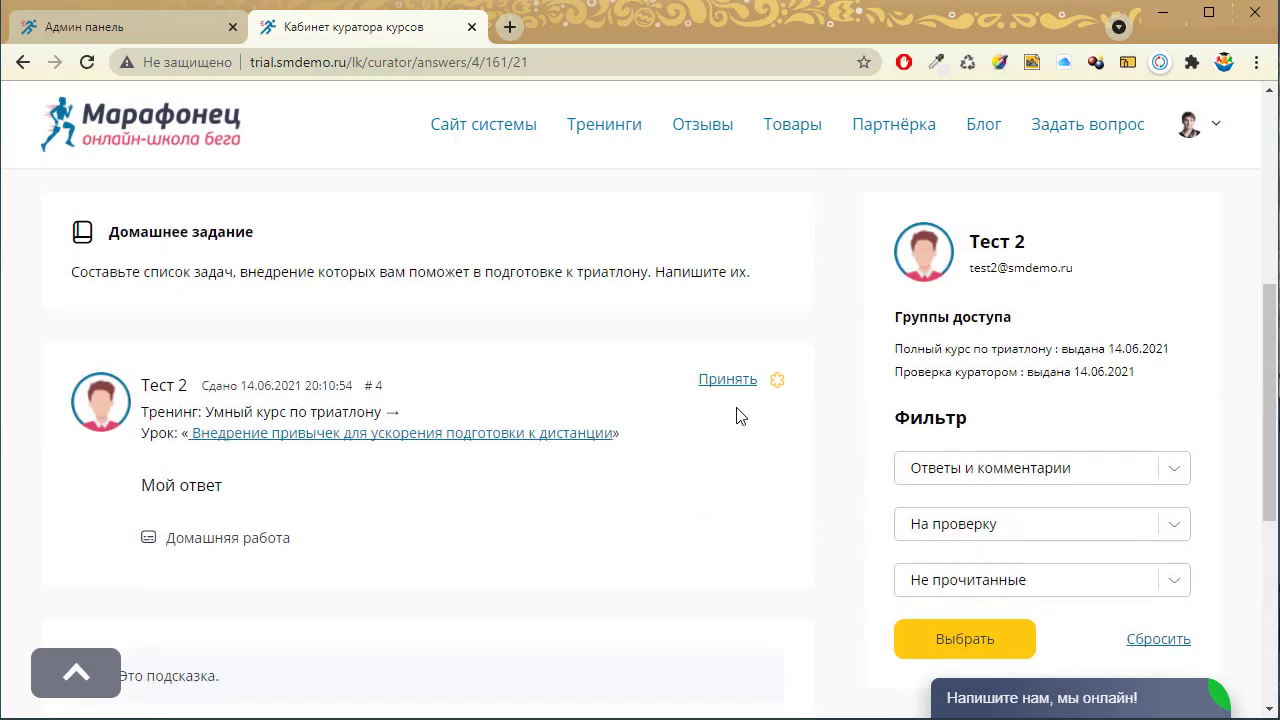
{"action": "scroll", "coordinate": [723, 390], "scroll_direction": "down", "scroll_amount": 3}
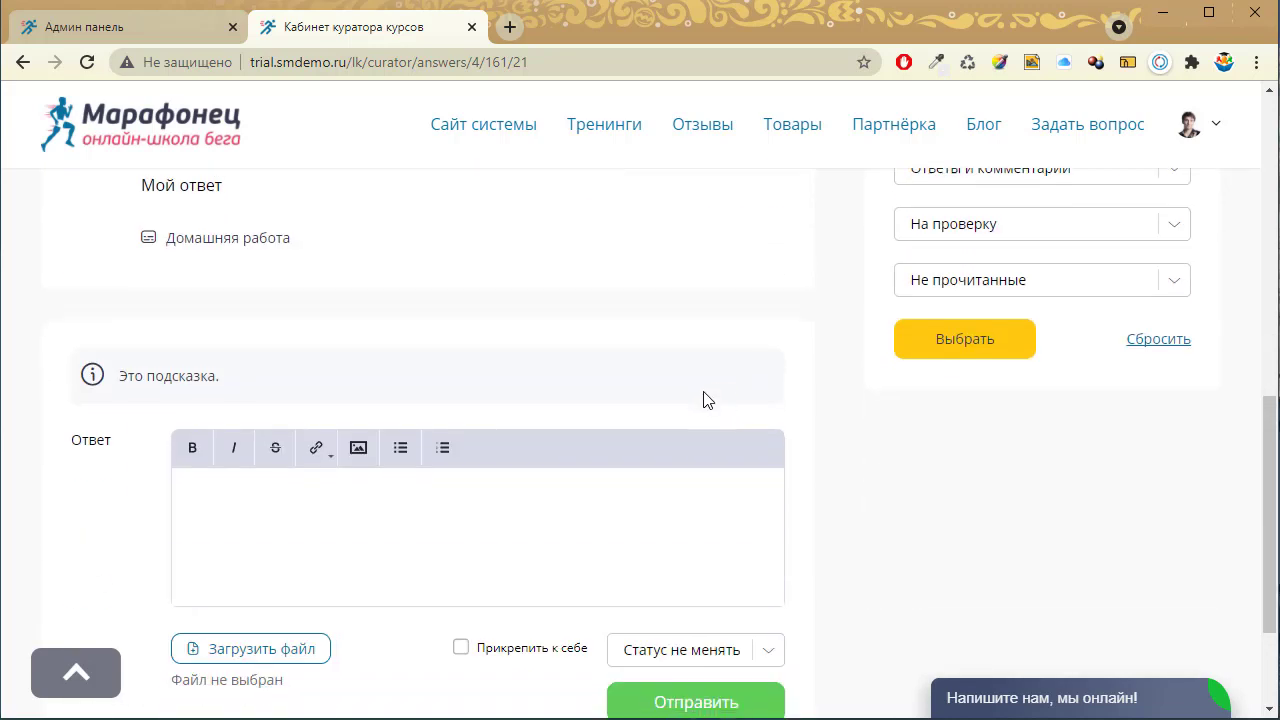
Step: Review the hint above the reply field, enable «Прикрепить к себе» and set the reply status to «Отклонено»
{"action": "left_click_drag", "start_coordinate": [121, 376], "coordinate": [249, 386]}
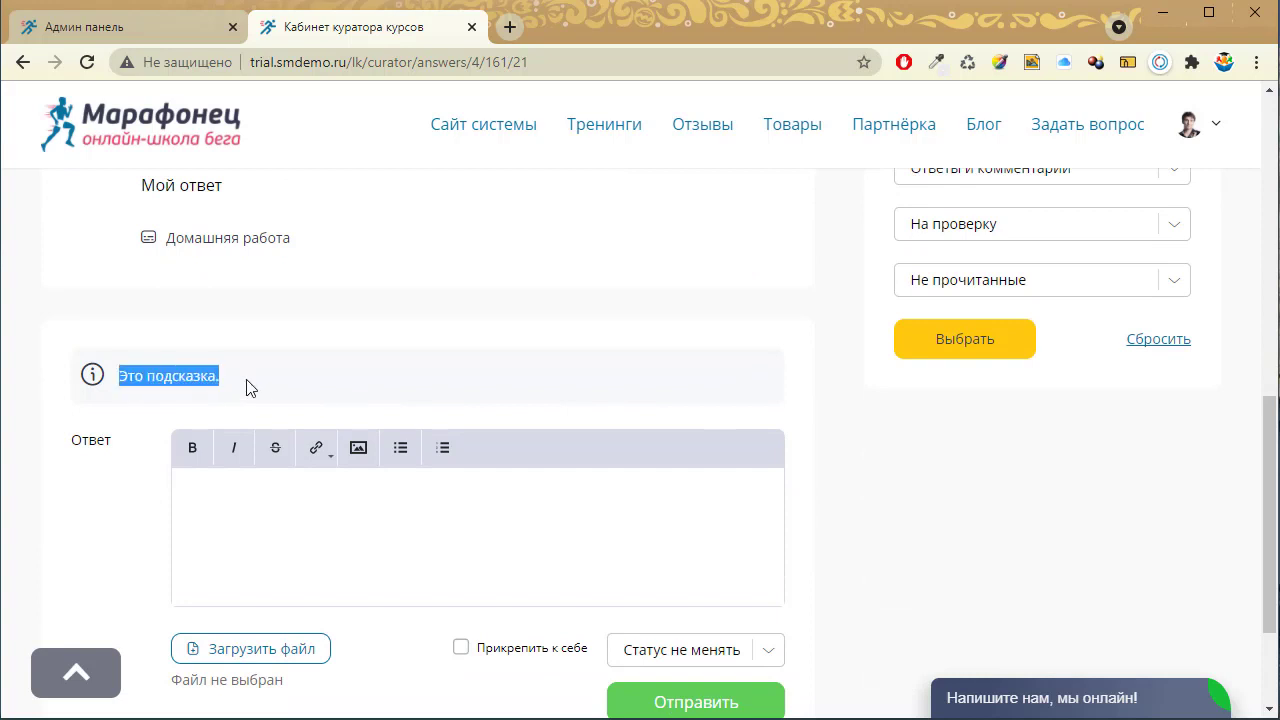
{"action": "left_click", "coordinate": [348, 521]}
{"action": "scroll", "coordinate": [348, 521], "scroll_direction": "down", "scroll_amount": 2}
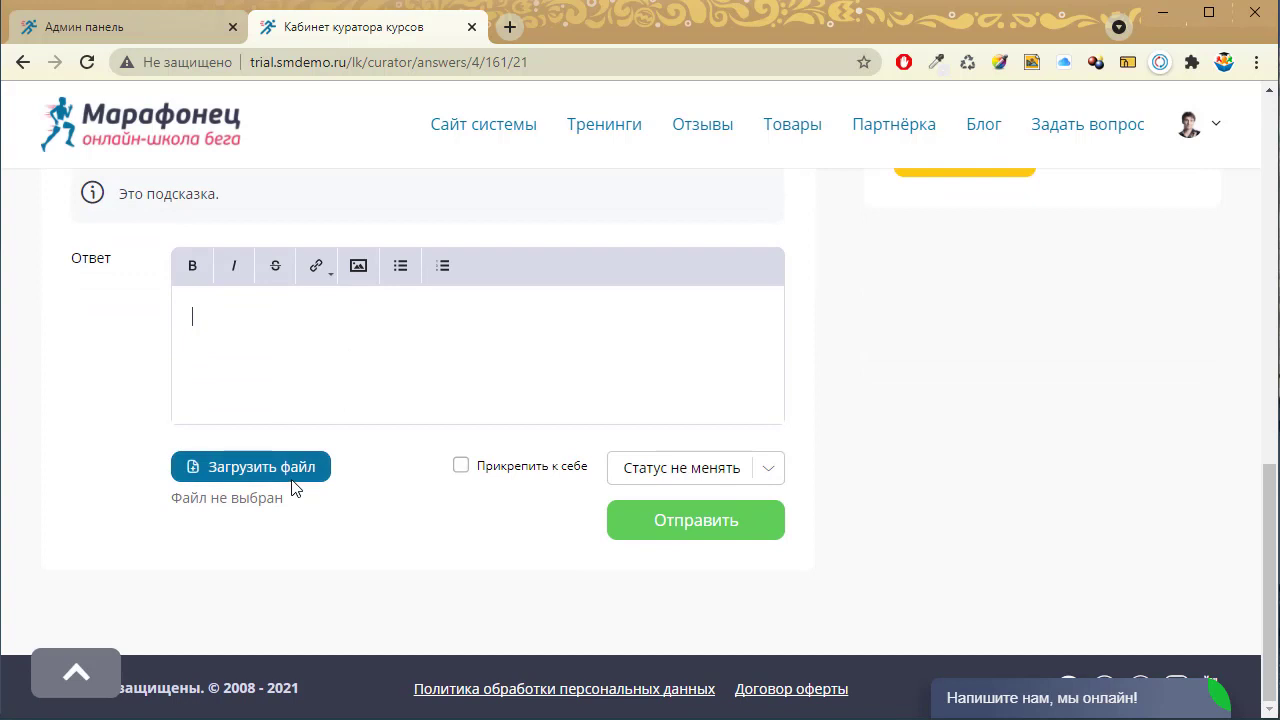
{"action": "left_click", "coordinate": [461, 465]}
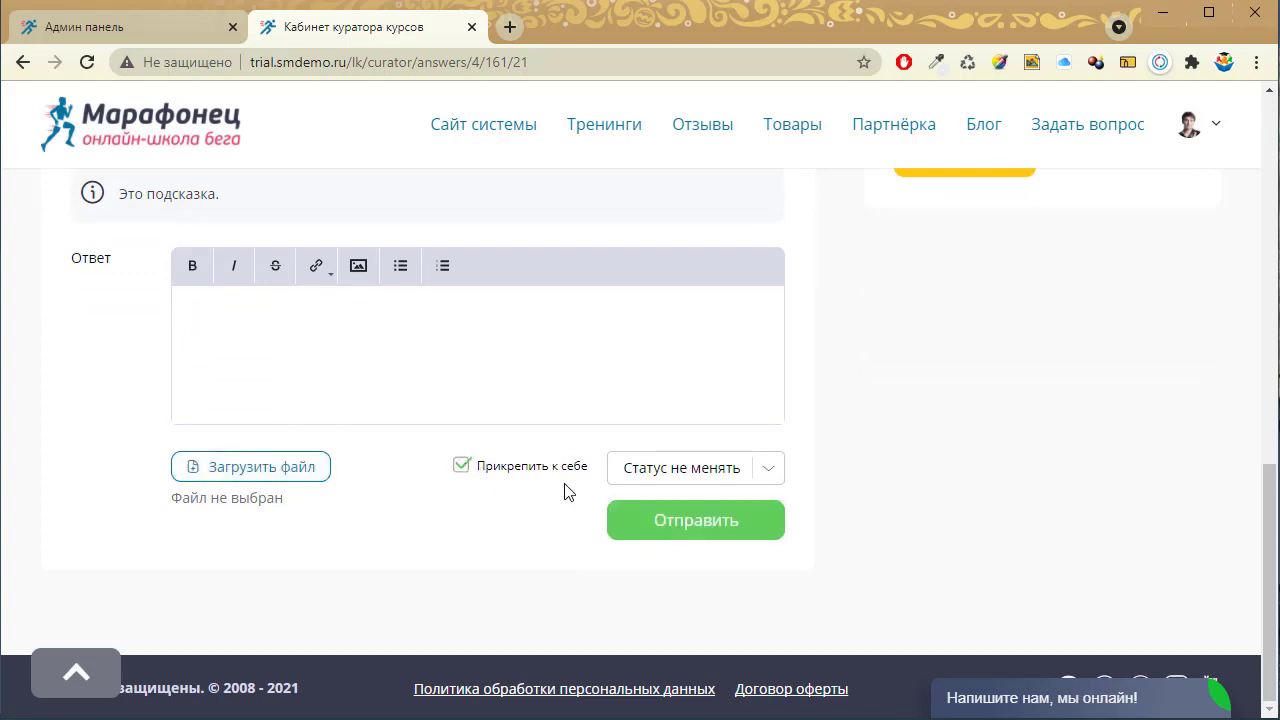
{"action": "left_click", "coordinate": [773, 470]}
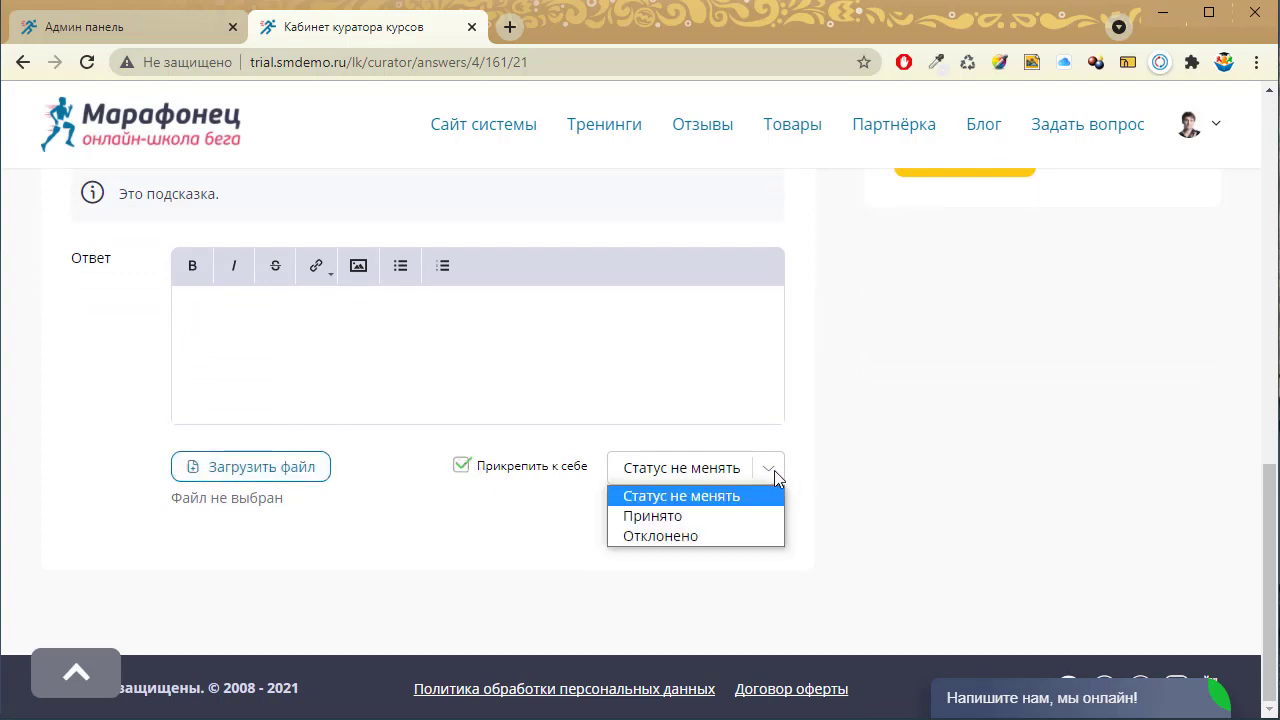
{"action": "left_click", "coordinate": [687, 534]}
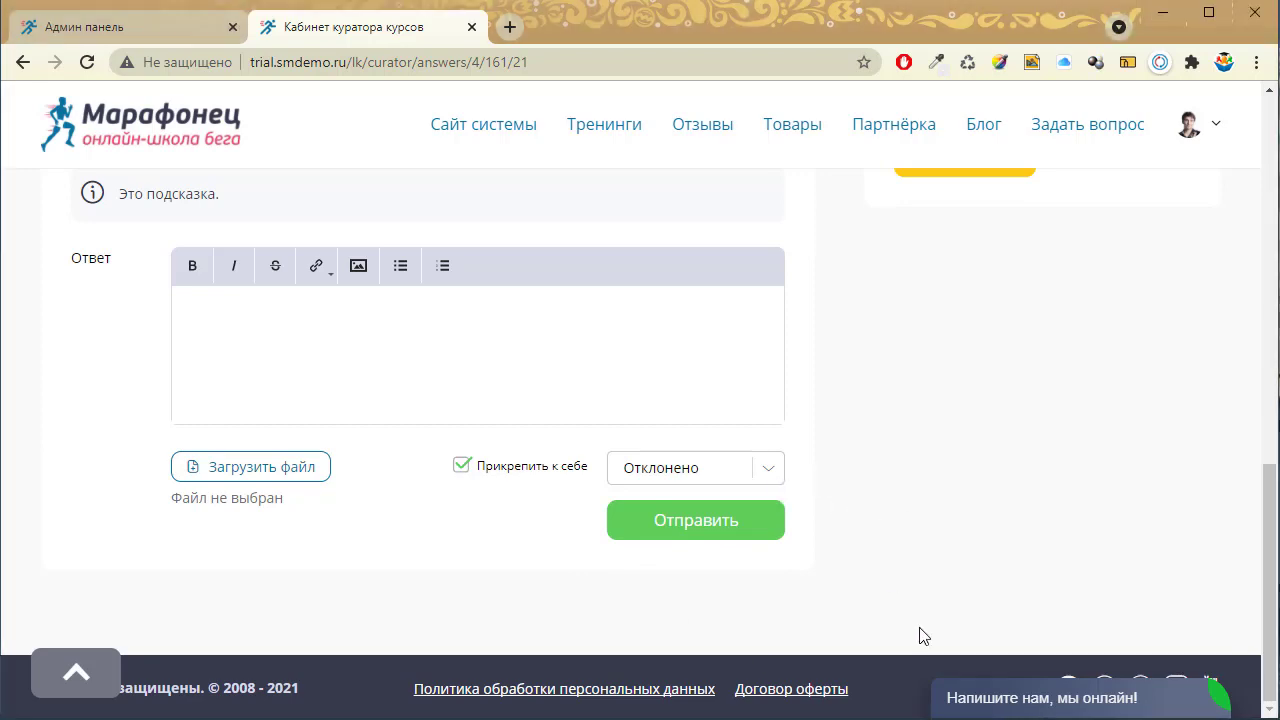
Step: Examine the student's card beside the homework: name, e-mail, access groups with issue dates, and the filter options
{"action": "scroll", "coordinate": [922, 636], "scroll_direction": "up", "scroll_amount": 15}
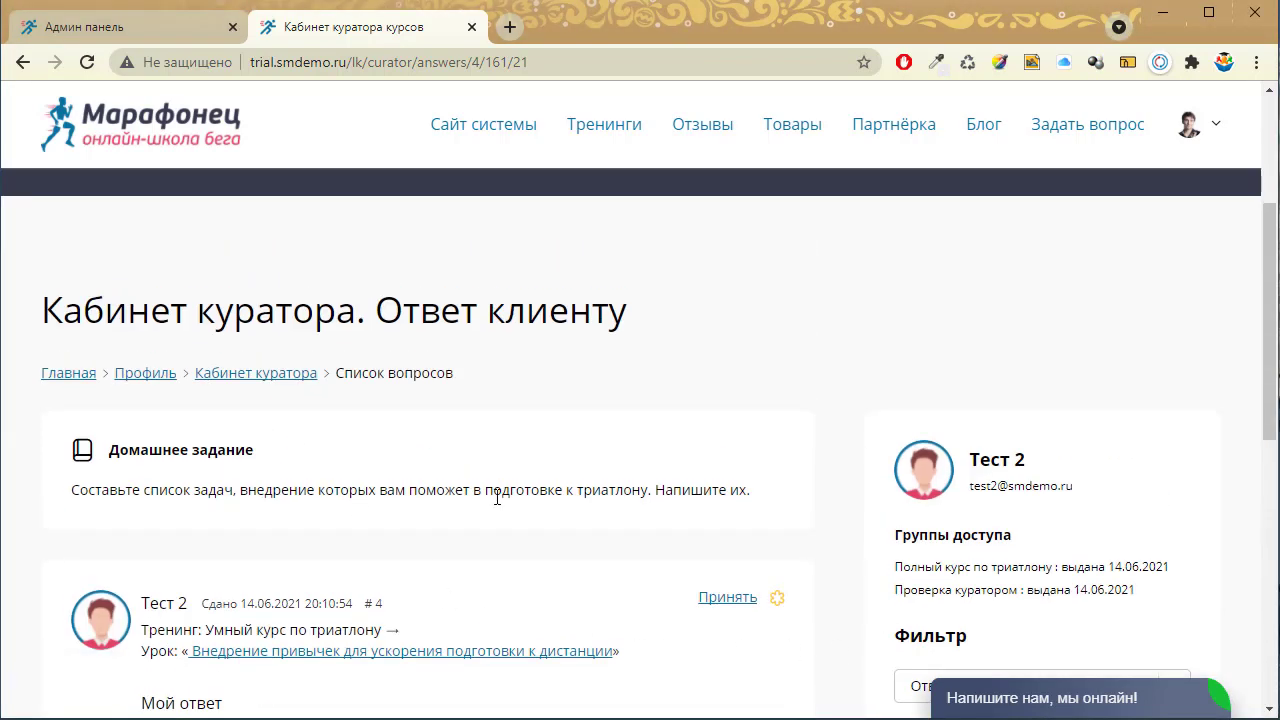
{"action": "scroll", "coordinate": [425, 580], "scroll_direction": "down", "scroll_amount": 2}
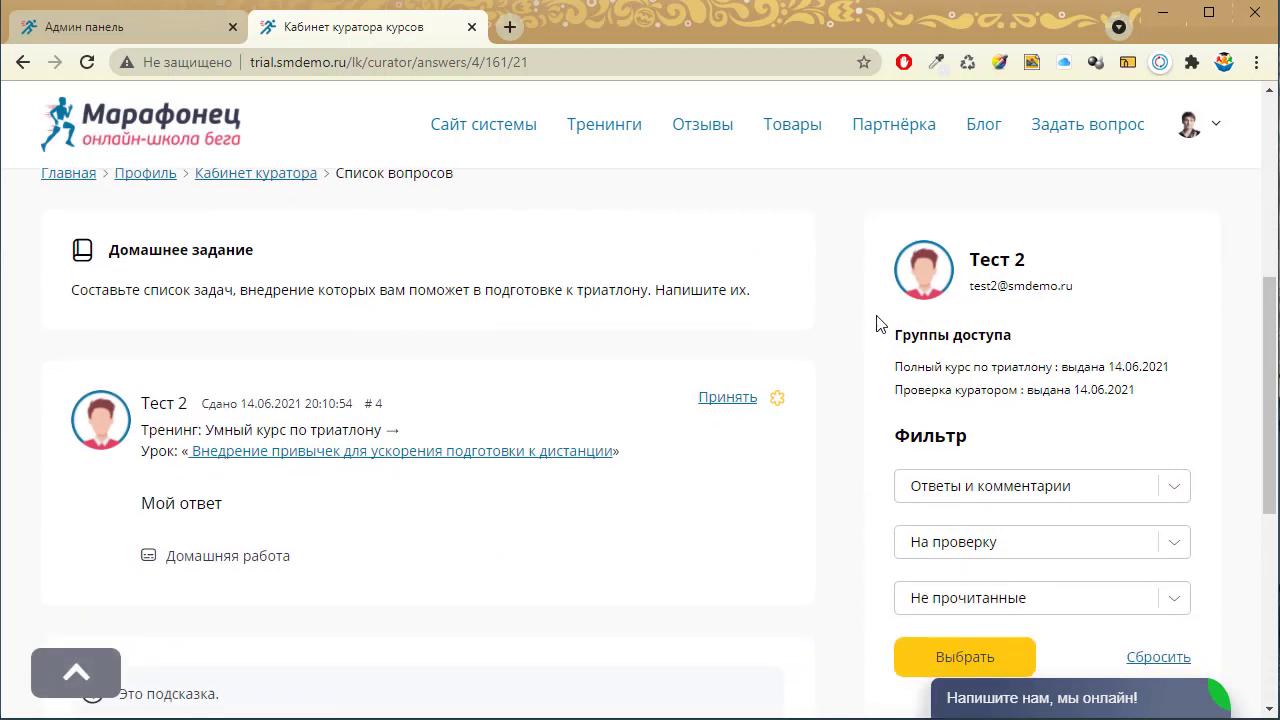
{"action": "left_click_drag", "start_coordinate": [1030, 264], "coordinate": [966, 262]}
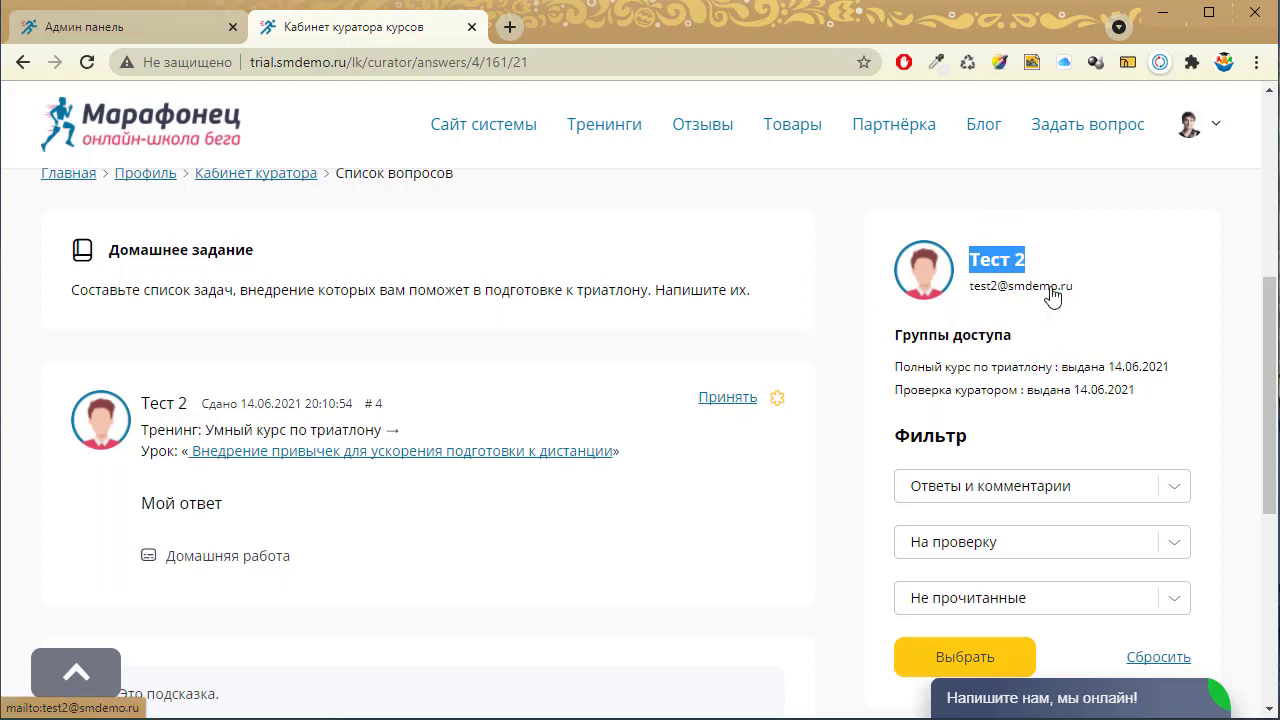
{"action": "scroll", "coordinate": [1058, 296], "scroll_direction": "down", "scroll_amount": 2}
{"action": "scroll", "coordinate": [983, 286], "scroll_direction": "up", "scroll_amount": 1}
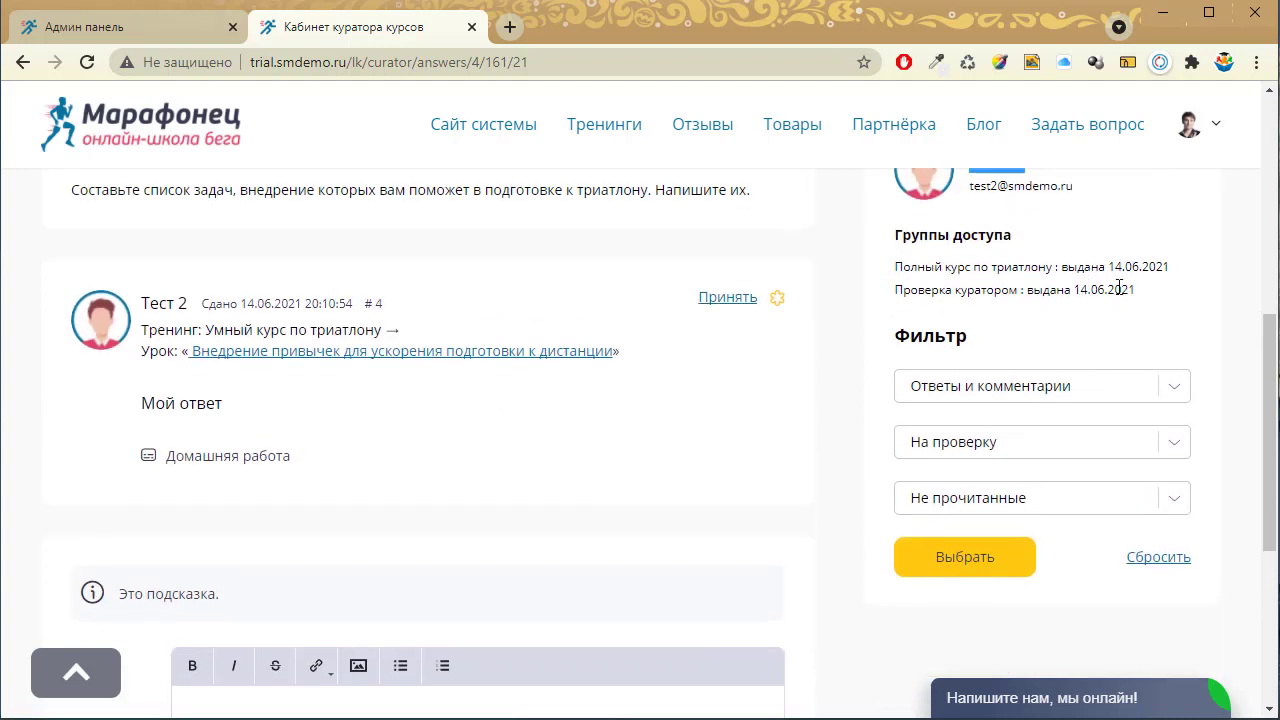
{"action": "left_click_drag", "start_coordinate": [1183, 277], "coordinate": [1060, 272]}
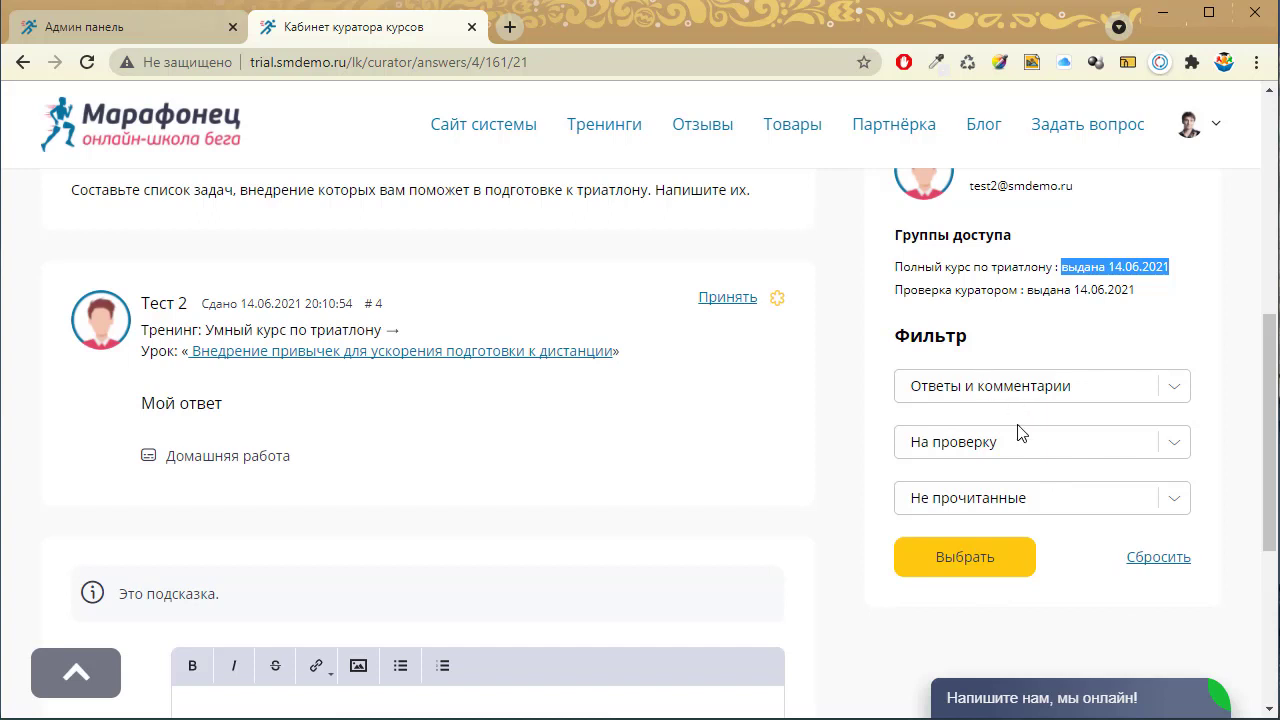
{"action": "scroll", "coordinate": [1022, 432], "scroll_direction": "up", "scroll_amount": 1}
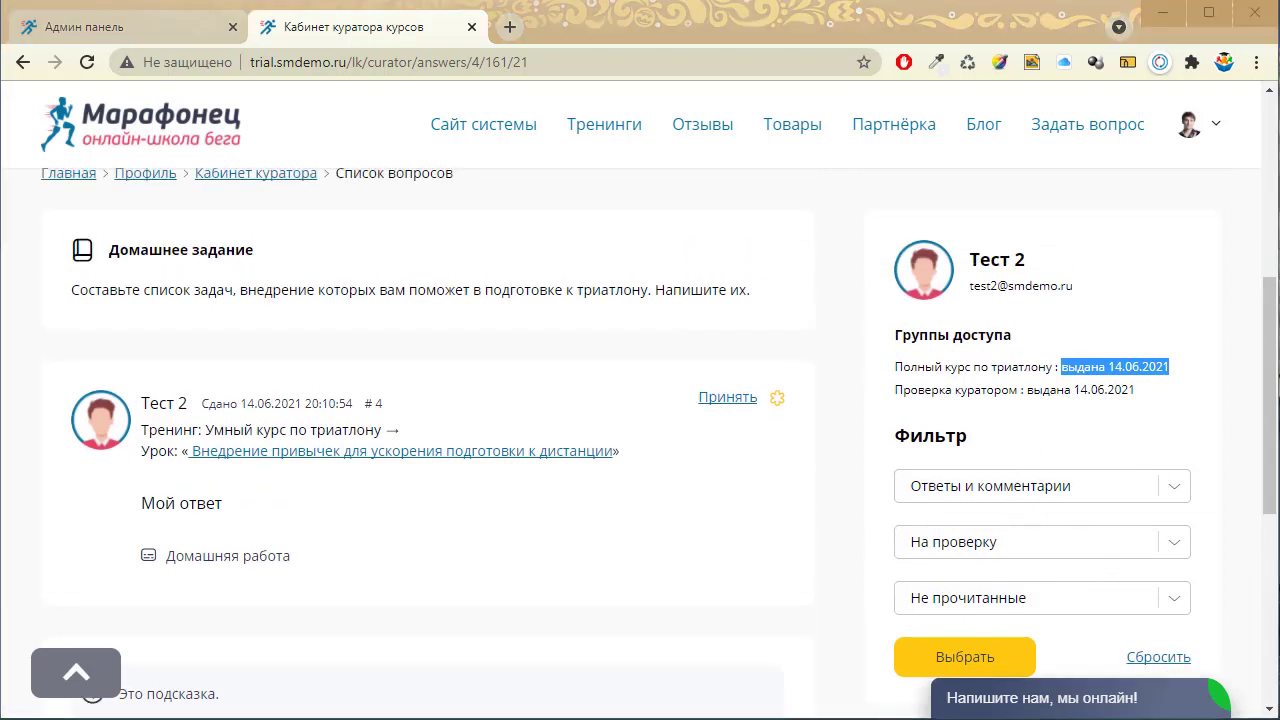
{"action": "left_click", "coordinate": [1217, 493]}
{"action": "scroll", "coordinate": [1216, 492], "scroll_direction": "down", "scroll_amount": 1}
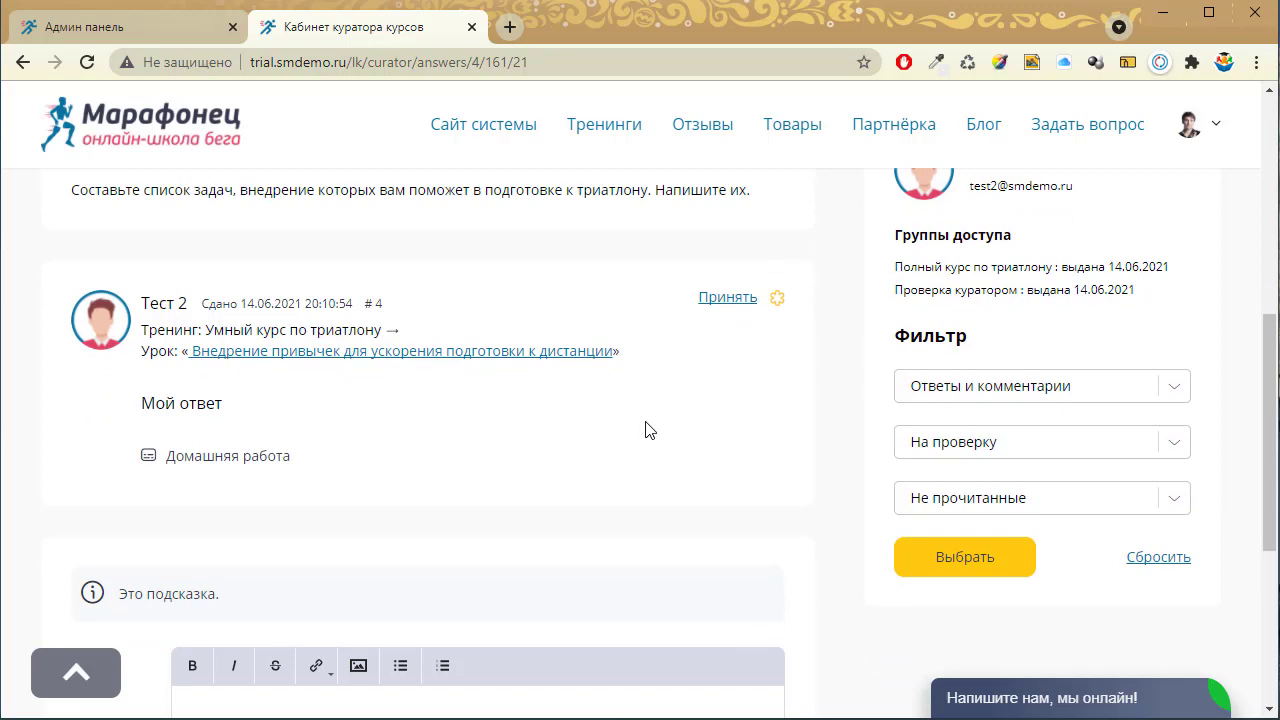
Step: Return to the curator's submission list and open the test answers of the «Утро триатлониста» submission with the failed test
{"action": "scroll", "coordinate": [645, 430], "scroll_direction": "up", "scroll_amount": 3}
{"action": "left_click", "coordinate": [268, 381]}
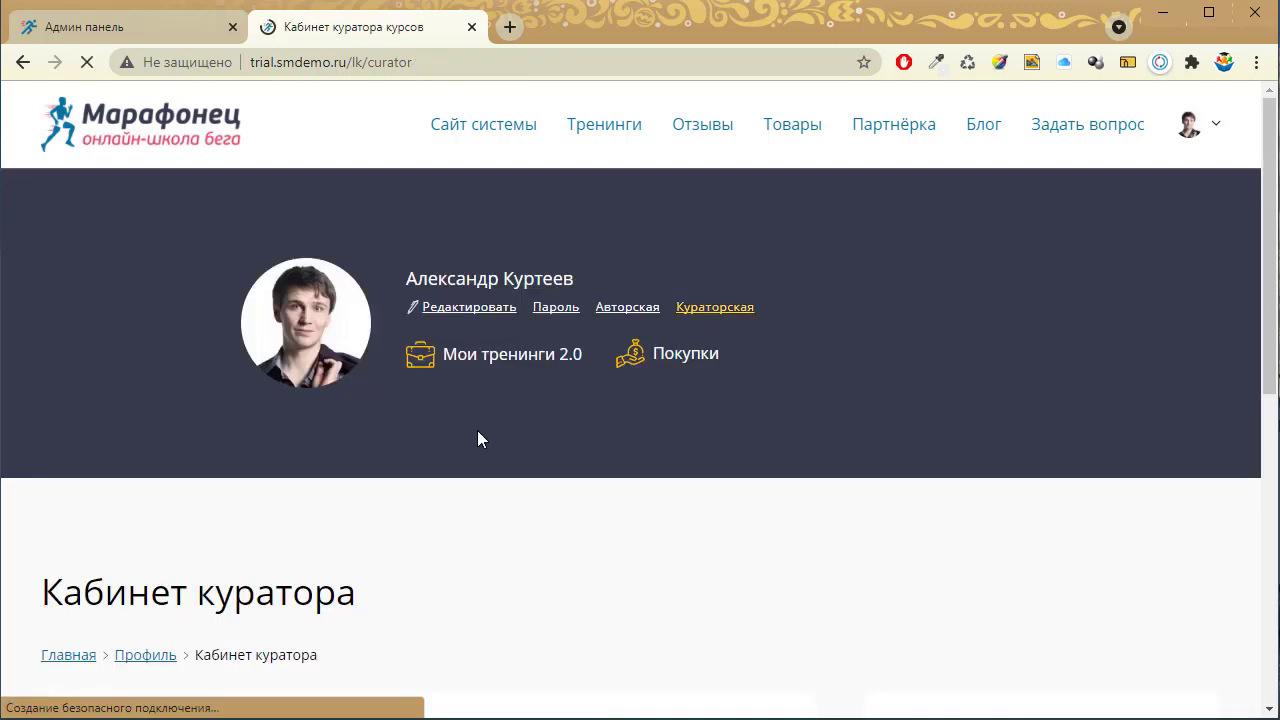
{"action": "scroll", "coordinate": [477, 438], "scroll_direction": "down", "scroll_amount": 6}
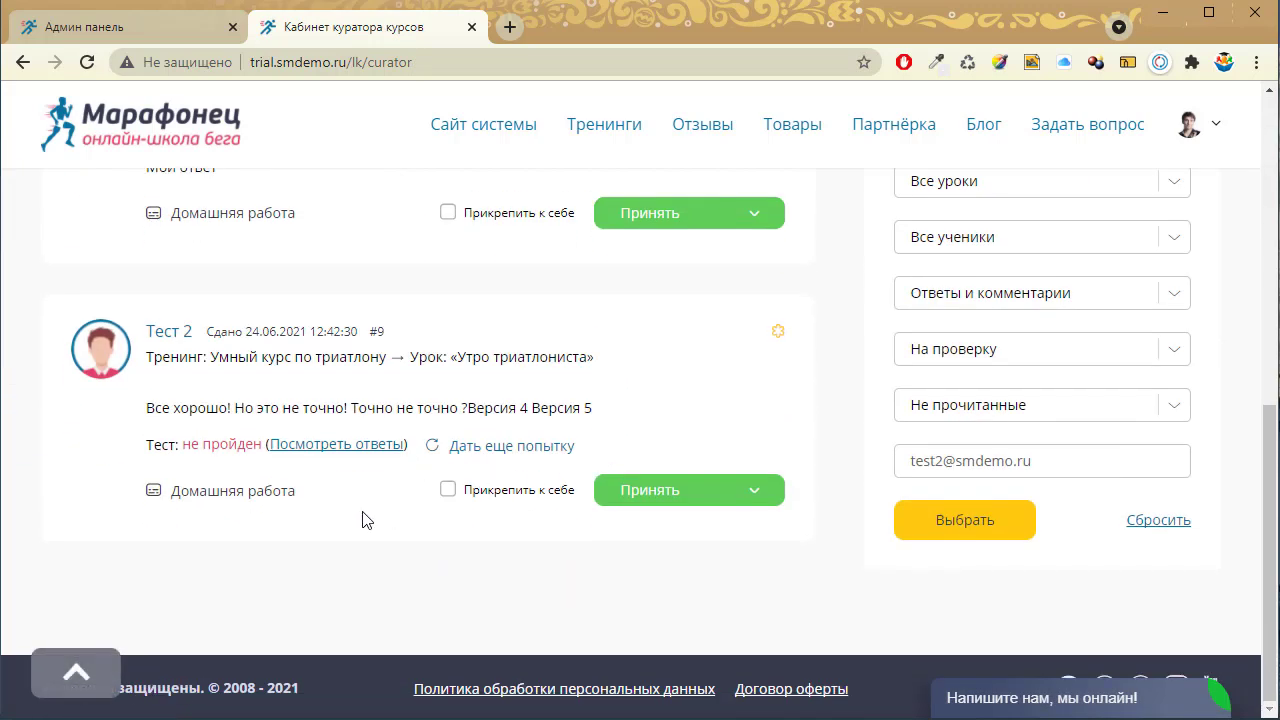
{"action": "scroll", "coordinate": [357, 517], "scroll_direction": "up", "scroll_amount": 1}
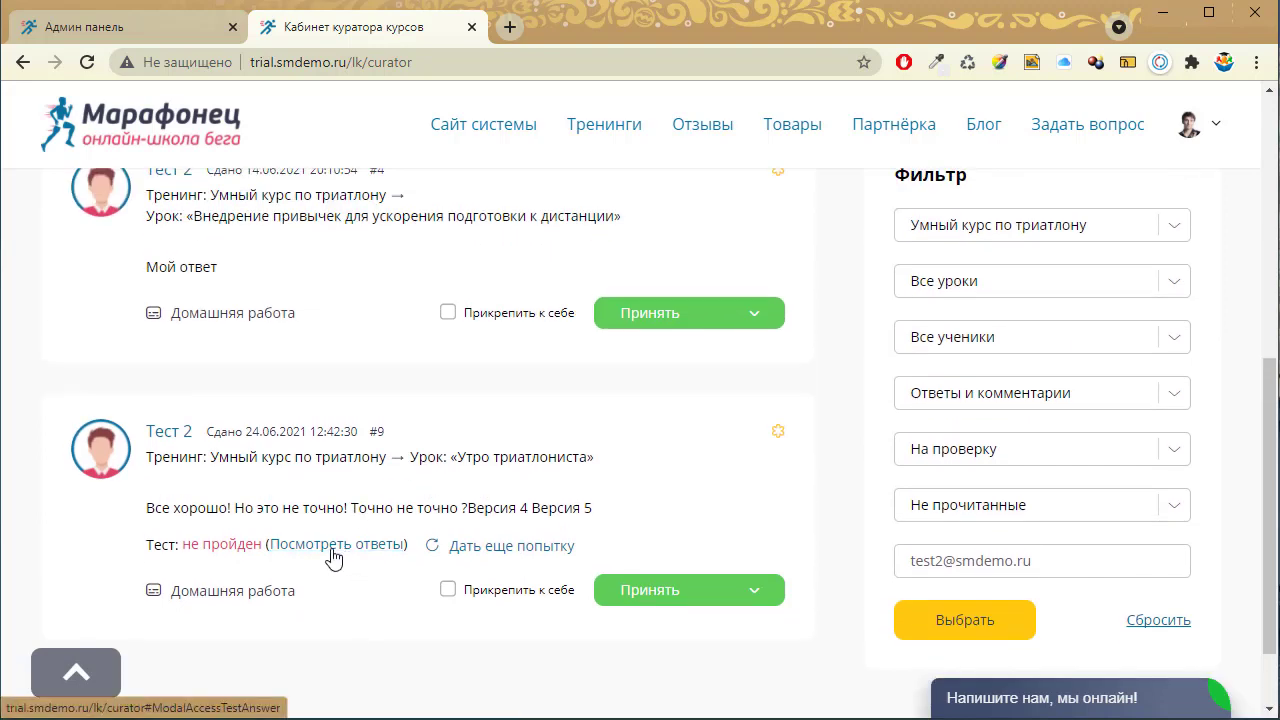
{"action": "left_click", "coordinate": [325, 552]}
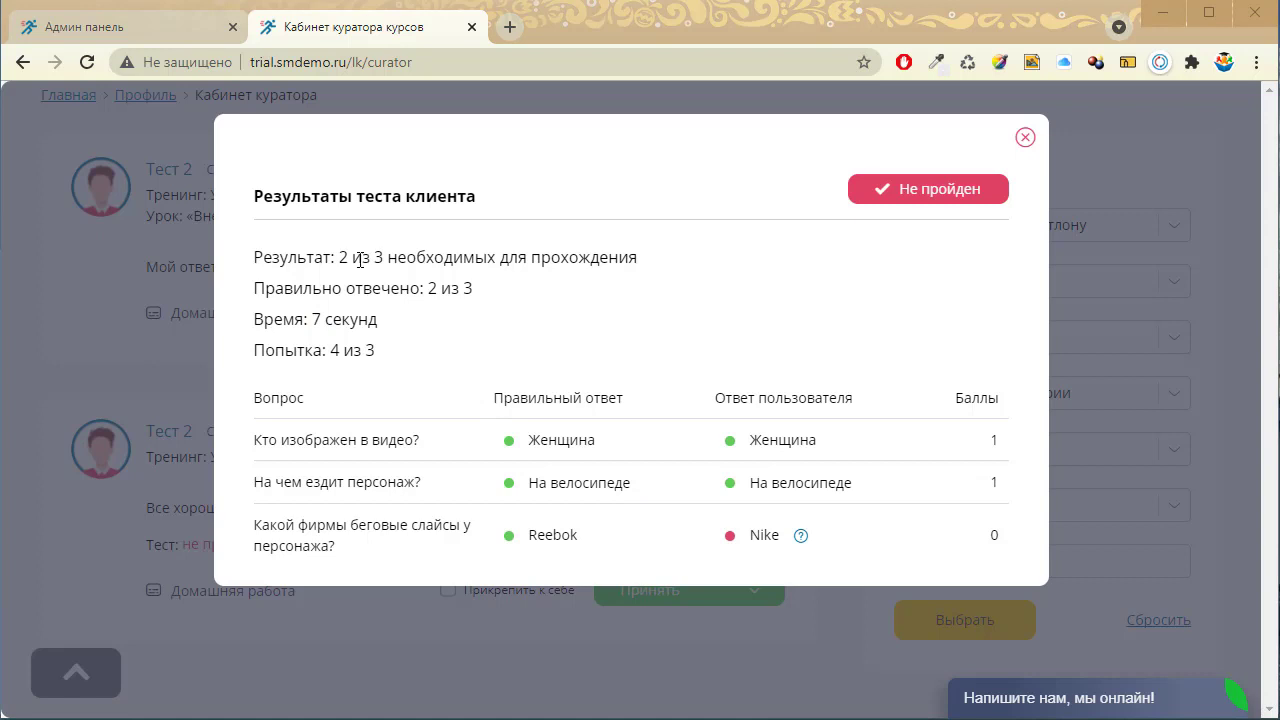
Step: Examine the student's test result, correct answers, time, attempts and answer comparison, and close the results window
{"action": "left_click_drag", "start_coordinate": [389, 257], "coordinate": [610, 259]}
{"action": "left_click", "coordinate": [640, 268]}
{"action": "left_click", "coordinate": [648, 266]}
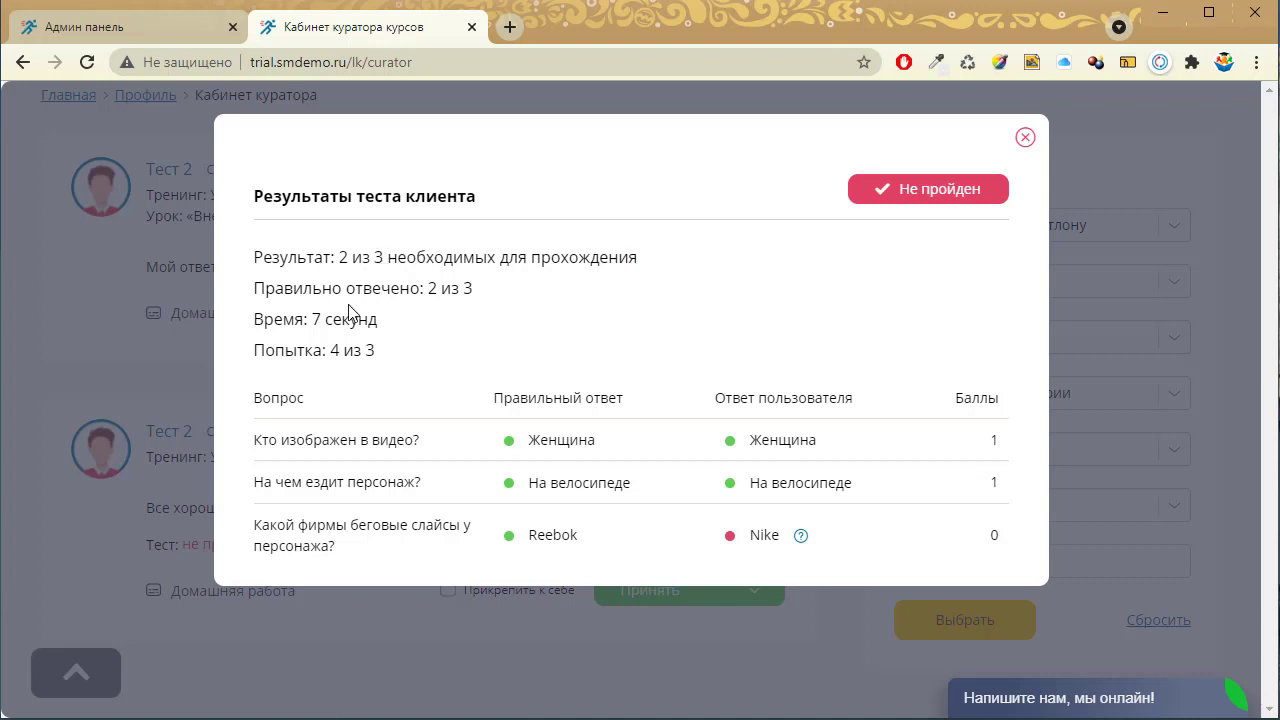
{"action": "left_click_drag", "start_coordinate": [442, 293], "coordinate": [464, 290]}
{"action": "left_click", "coordinate": [514, 309]}
{"action": "left_click_drag", "start_coordinate": [333, 320], "coordinate": [331, 350]}
{"action": "left_click", "coordinate": [338, 350]}
{"action": "left_click_drag", "start_coordinate": [338, 352], "coordinate": [344, 350]}
{"action": "mouse_move", "coordinate": [802, 537]}
{"action": "left_click", "coordinate": [1025, 137]}
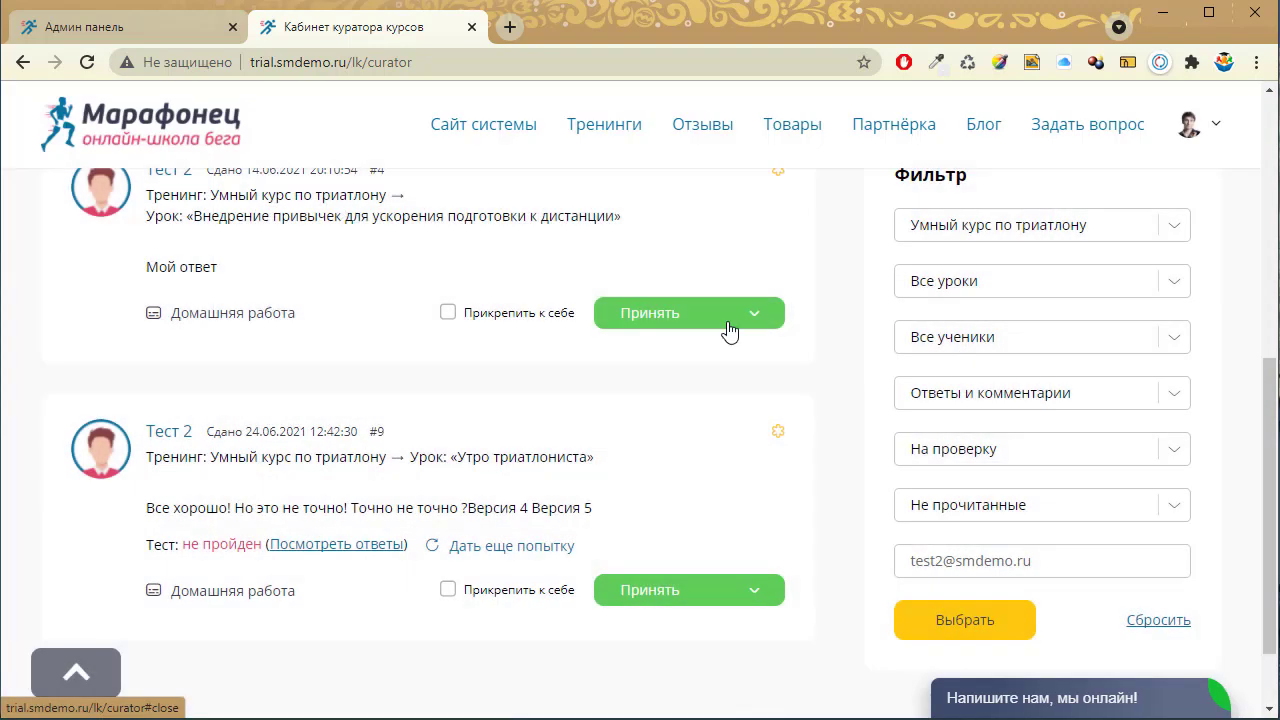
Step: Grant the student another attempt at the failed «Утро триатлониста» test and check the submission's test status
{"action": "left_click", "coordinate": [508, 553]}
{"action": "scroll", "coordinate": [600, 583], "scroll_direction": "down", "scroll_amount": 8}
{"action": "scroll", "coordinate": [538, 595], "scroll_direction": "up", "scroll_amount": 2}
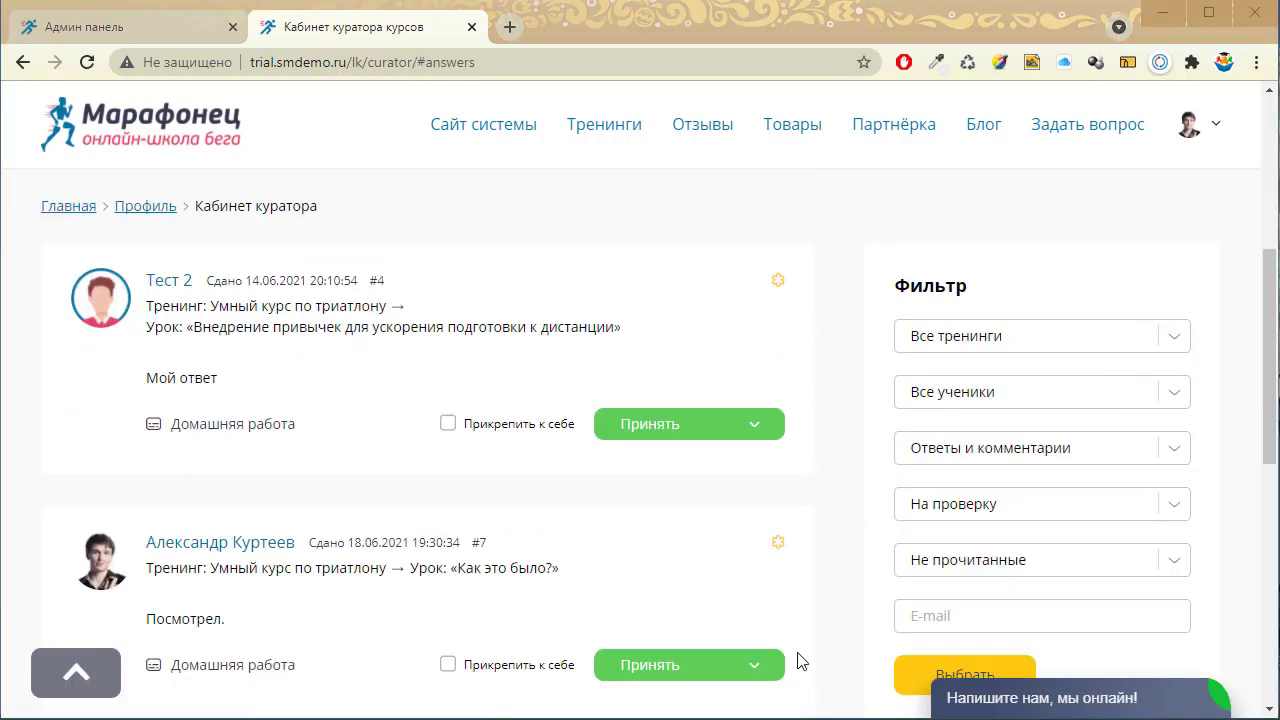
{"action": "scroll", "coordinate": [838, 658], "scroll_direction": "down", "scroll_amount": 7}
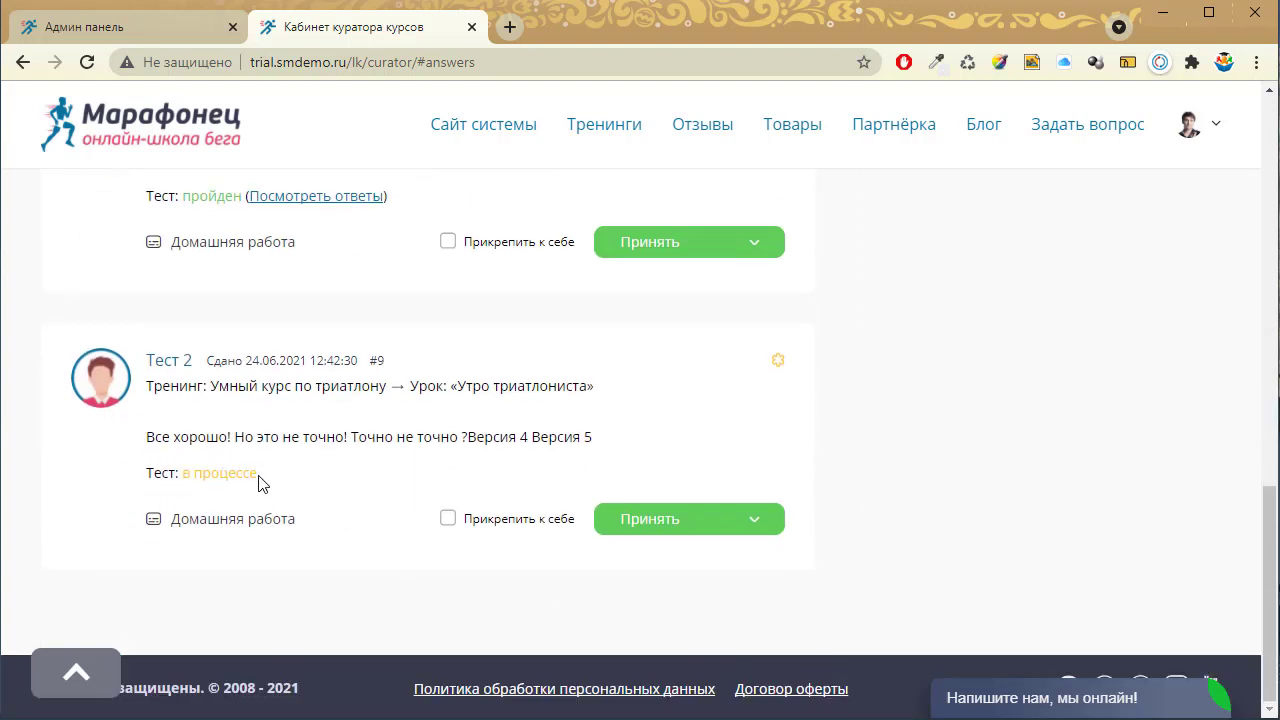
{"action": "left_click_drag", "start_coordinate": [258, 480], "coordinate": [191, 470]}
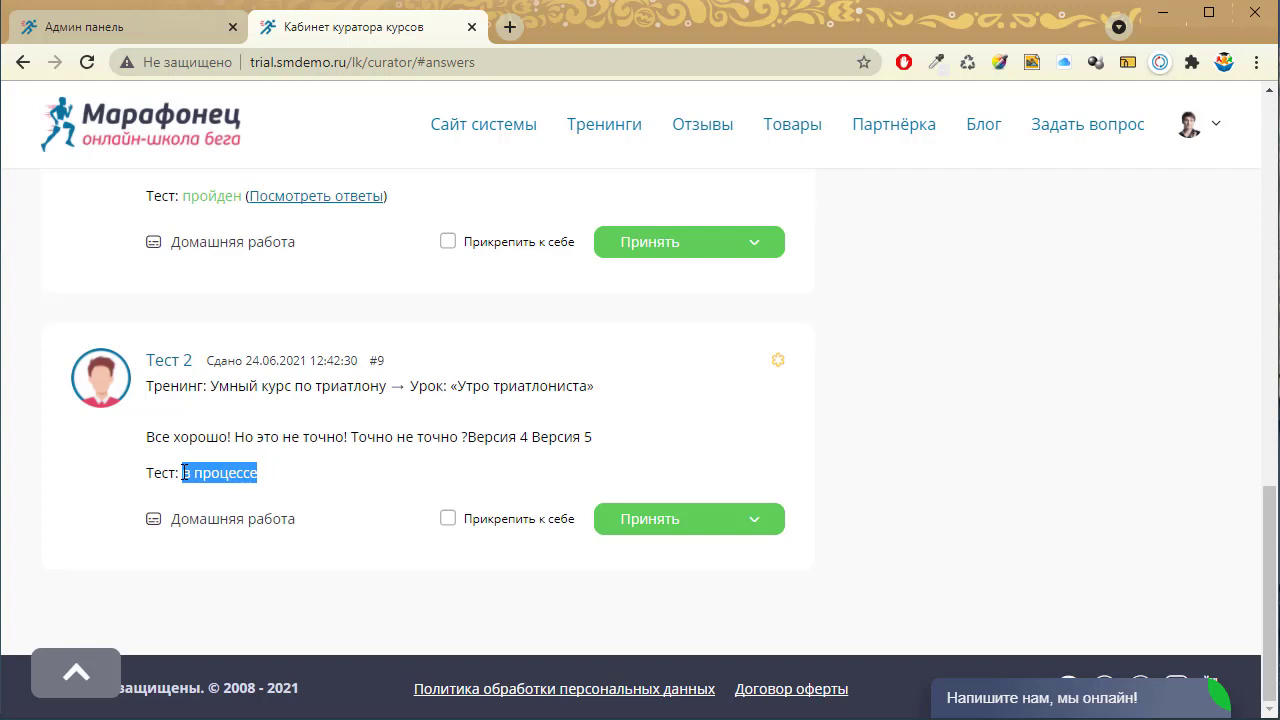
Step: Examine the submission filter's training, lesson and student options, including «Мои ученики» and «Все ученики»
{"action": "left_click_drag", "start_coordinate": [1255, 640], "coordinate": [1251, 443]}
{"action": "left_click", "coordinate": [1038, 278]}
{"action": "left_click", "coordinate": [1008, 318]}
{"action": "left_click", "coordinate": [970, 608]}
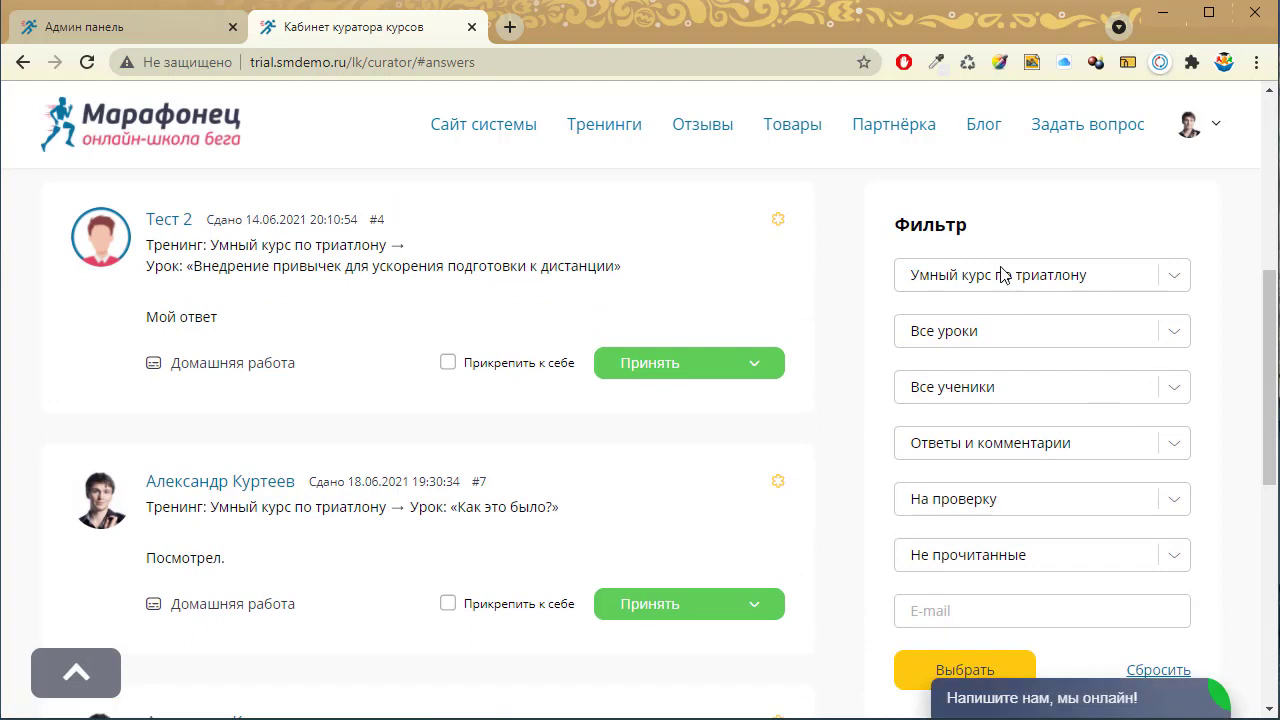
{"action": "left_click", "coordinate": [999, 333]}
{"action": "left_click", "coordinate": [1001, 335]}
{"action": "scroll", "coordinate": [998, 300], "scroll_direction": "down", "scroll_amount": 1}
{"action": "left_click", "coordinate": [996, 289]}
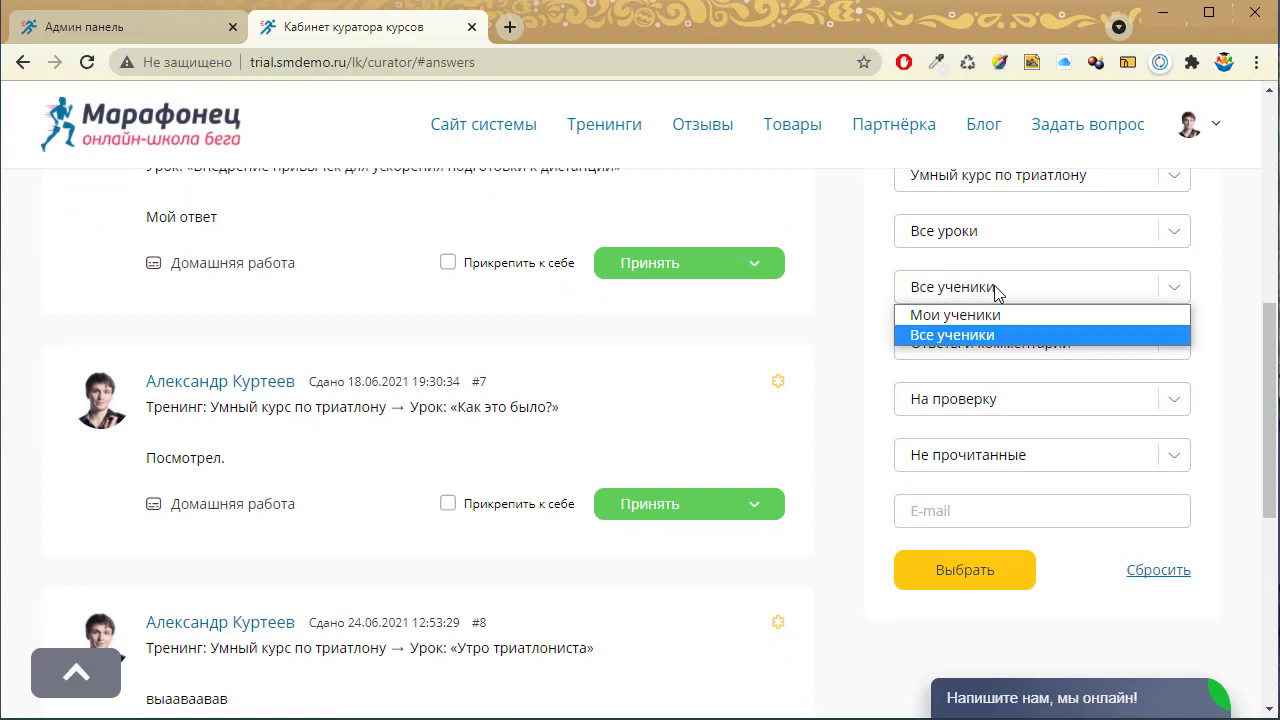
{"action": "left_click", "coordinate": [1150, 335]}
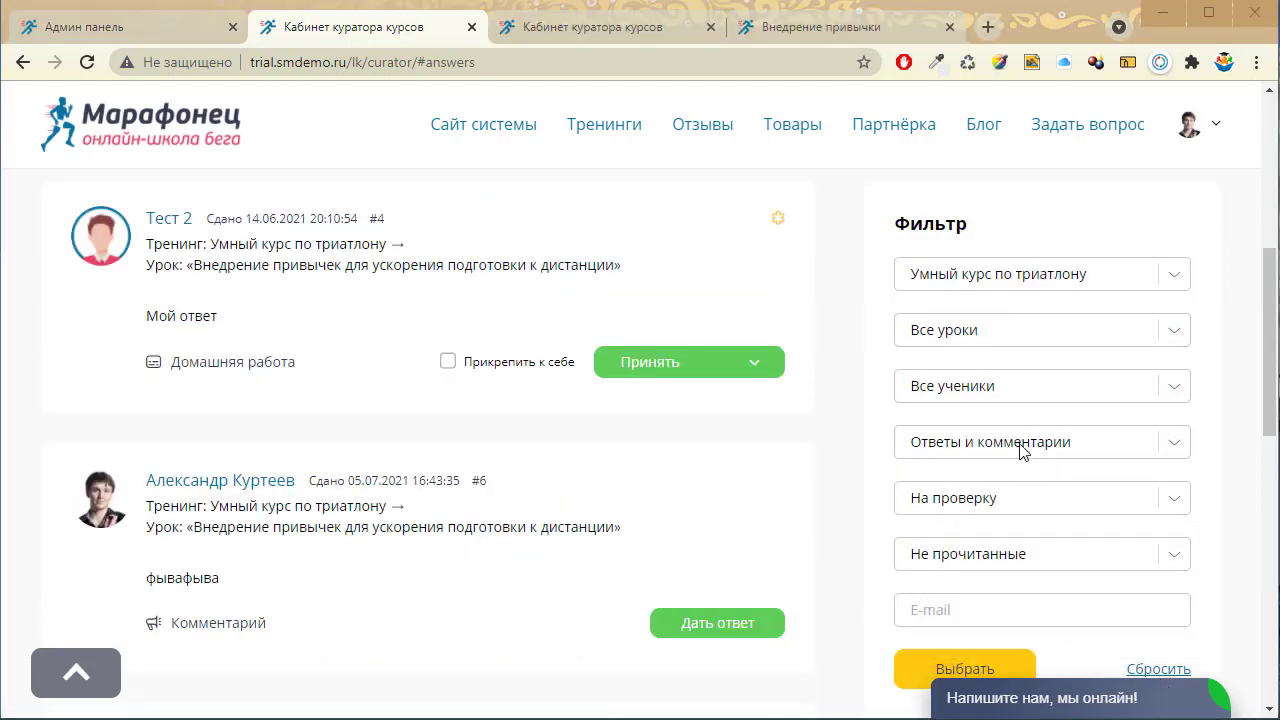
Step: Compare the «Домашняя работа» and «Комментарий» labels in the submissions with the filter's answer and comment type options
{"action": "left_click", "coordinate": [1022, 451]}
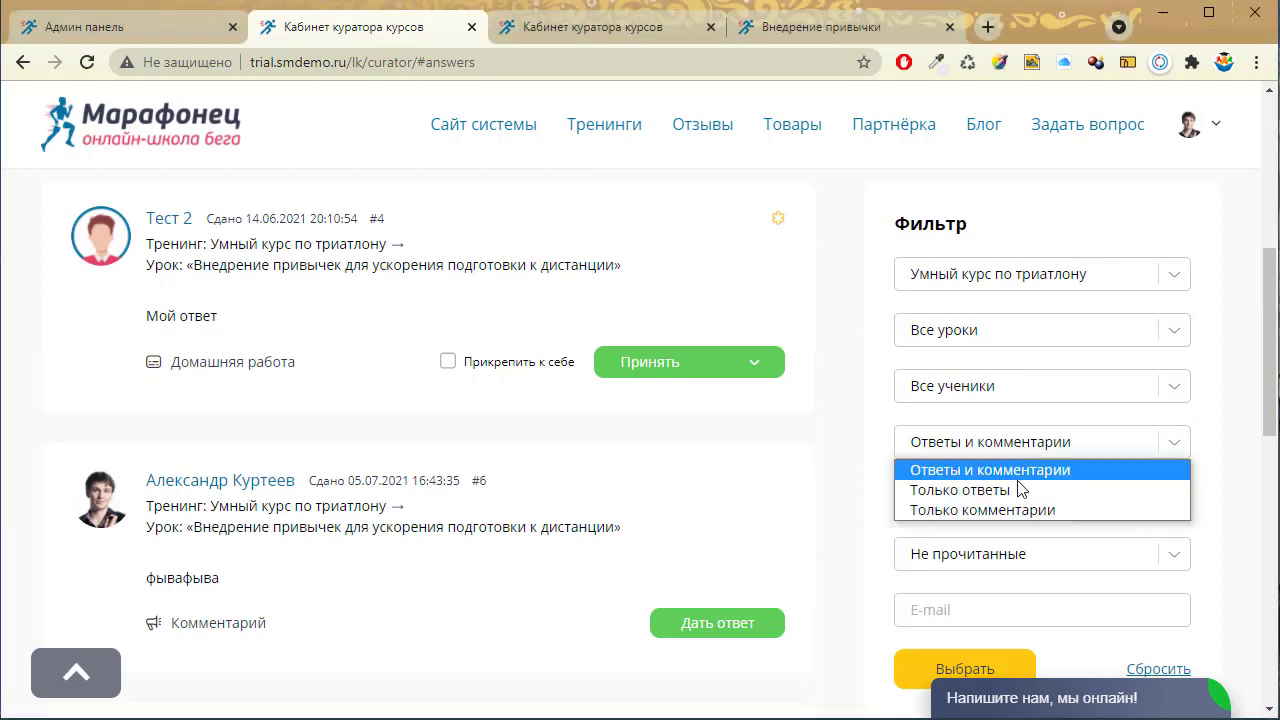
{"action": "mouse_move", "coordinate": [322, 369]}
{"action": "left_mouse_down"}
{"action": "mouse_move", "coordinate": [152, 366]}
{"action": "mouse_move", "coordinate": [307, 377]}
{"action": "left_mouse_up"}
{"action": "left_click", "coordinate": [152, 366]}
{"action": "left_click_drag", "start_coordinate": [289, 369], "coordinate": [295, 371]}
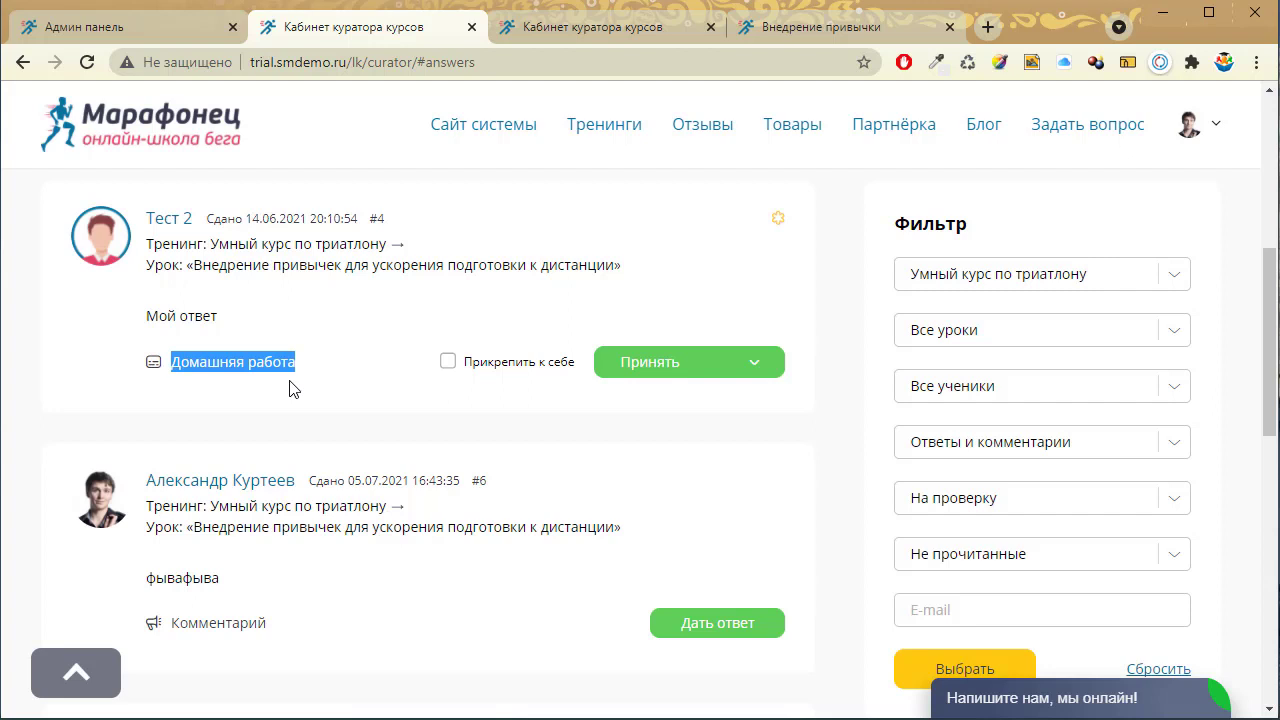
{"action": "left_click_drag", "start_coordinate": [171, 622], "coordinate": [268, 630]}
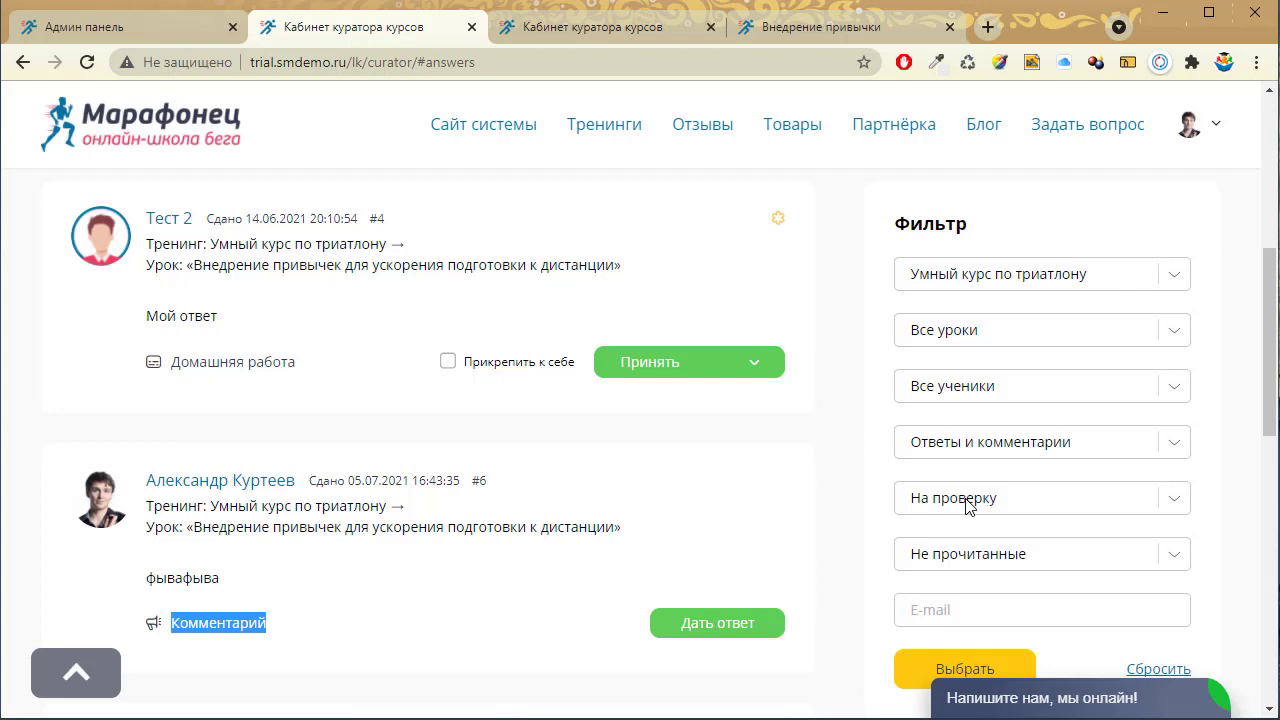
{"action": "left_click", "coordinate": [1000, 442]}
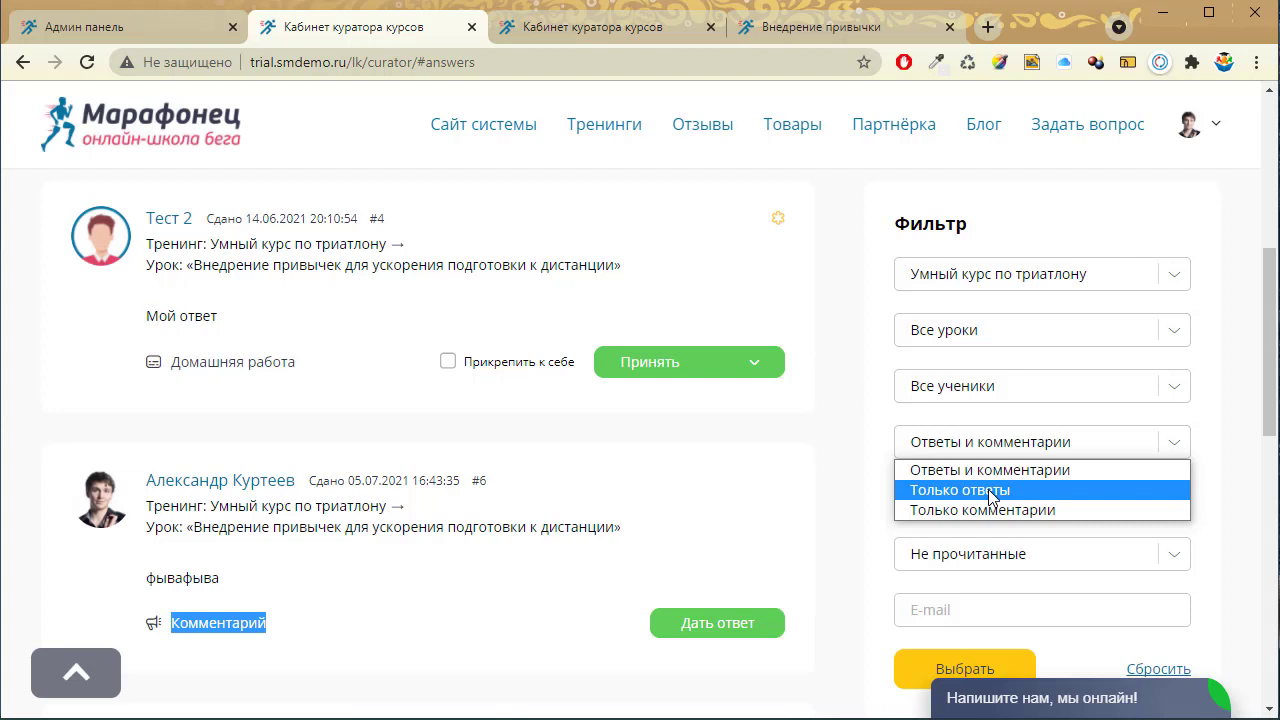
{"action": "left_click", "coordinate": [1080, 472]}
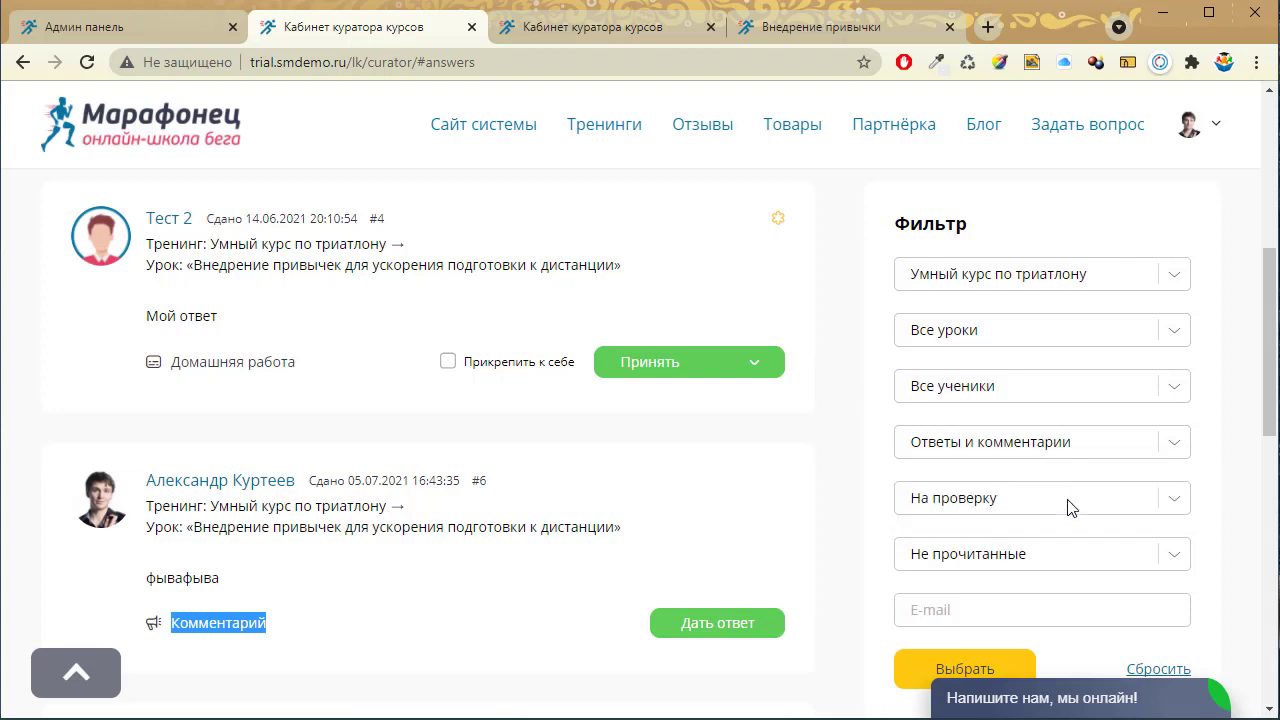
Step: Examine the filter's review status options for answers and its read status options for comments
{"action": "left_click", "coordinate": [1038, 500]}
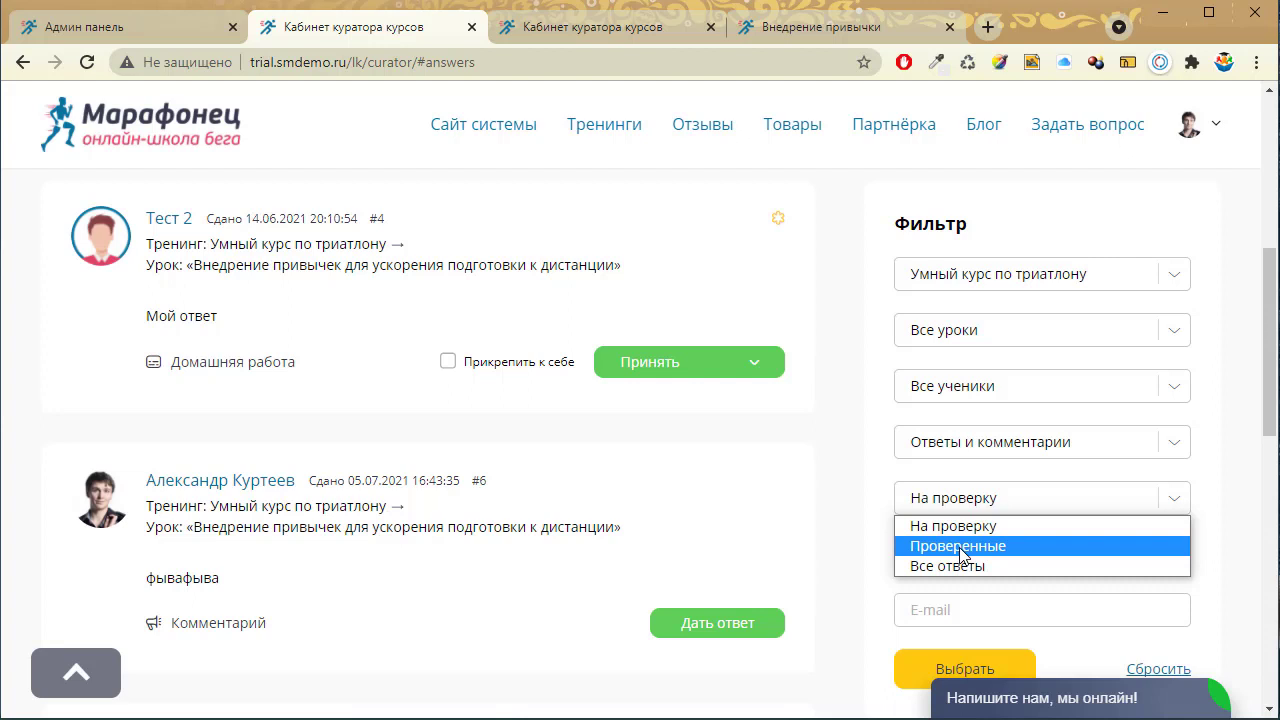
{"action": "left_click", "coordinate": [1229, 514]}
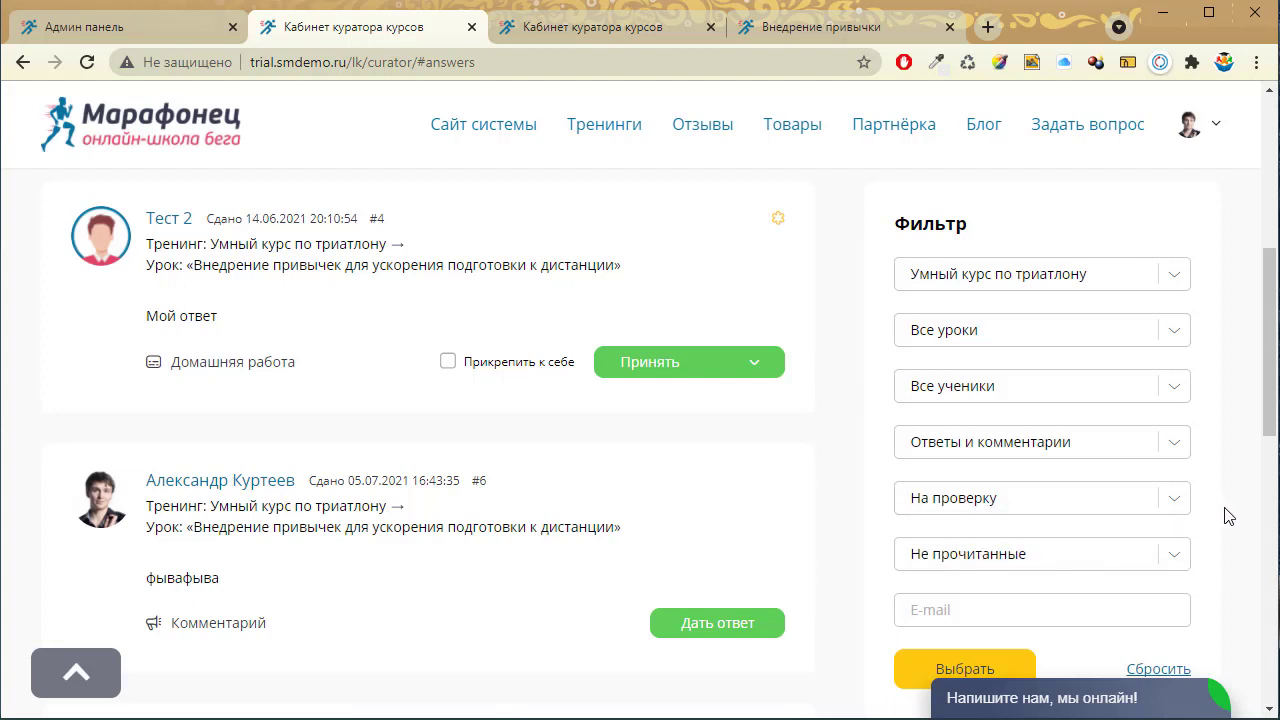
{"action": "scroll", "coordinate": [1198, 517], "scroll_direction": "down", "scroll_amount": 1}
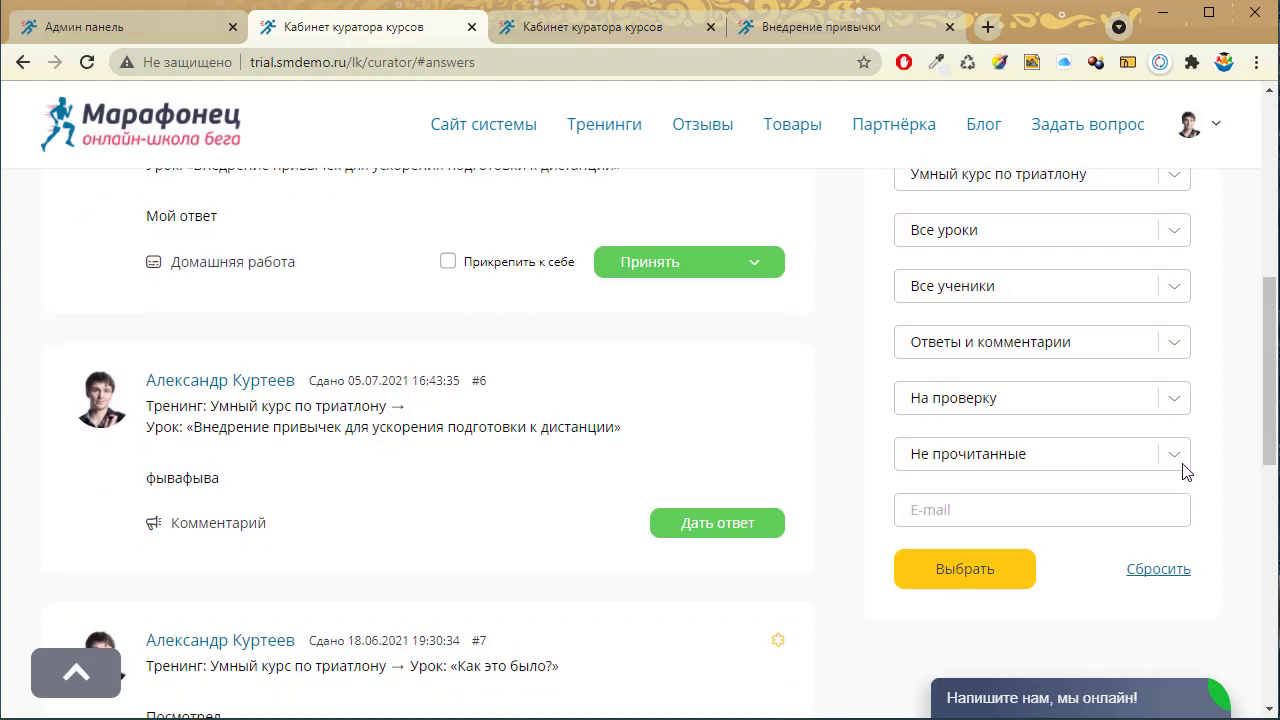
{"action": "left_click", "coordinate": [1178, 456]}
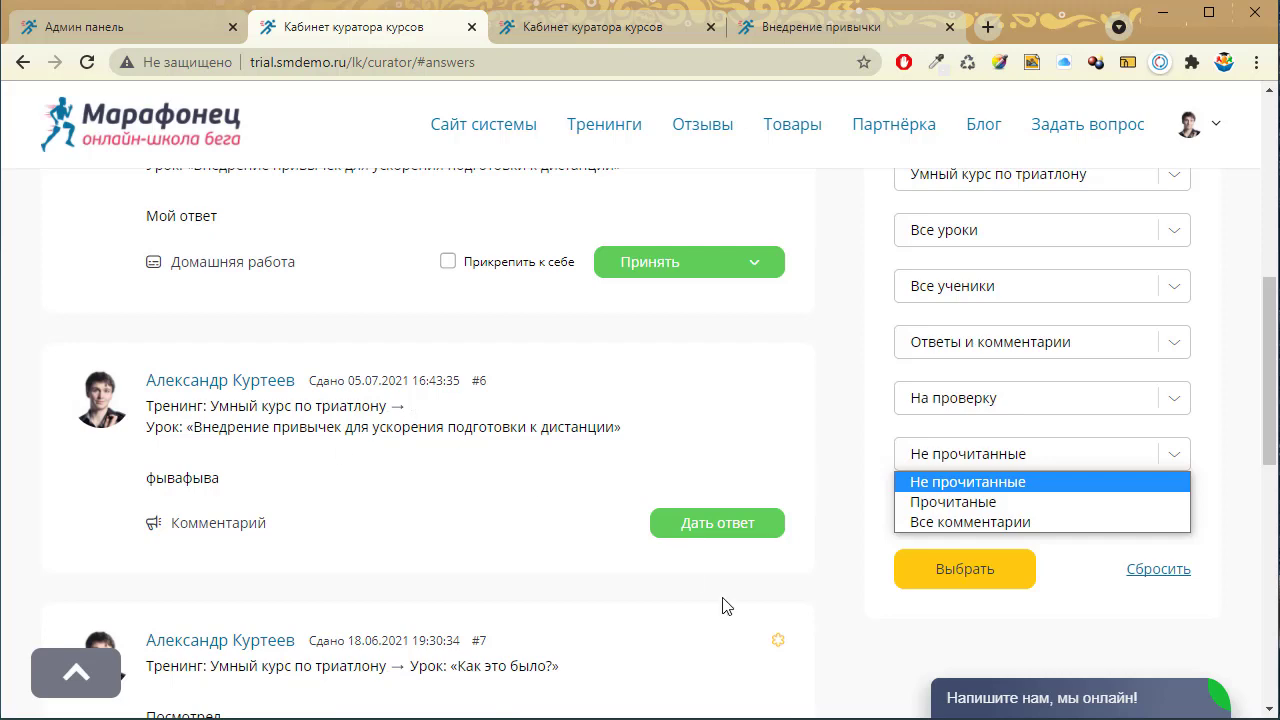
{"action": "left_click", "coordinate": [880, 670]}
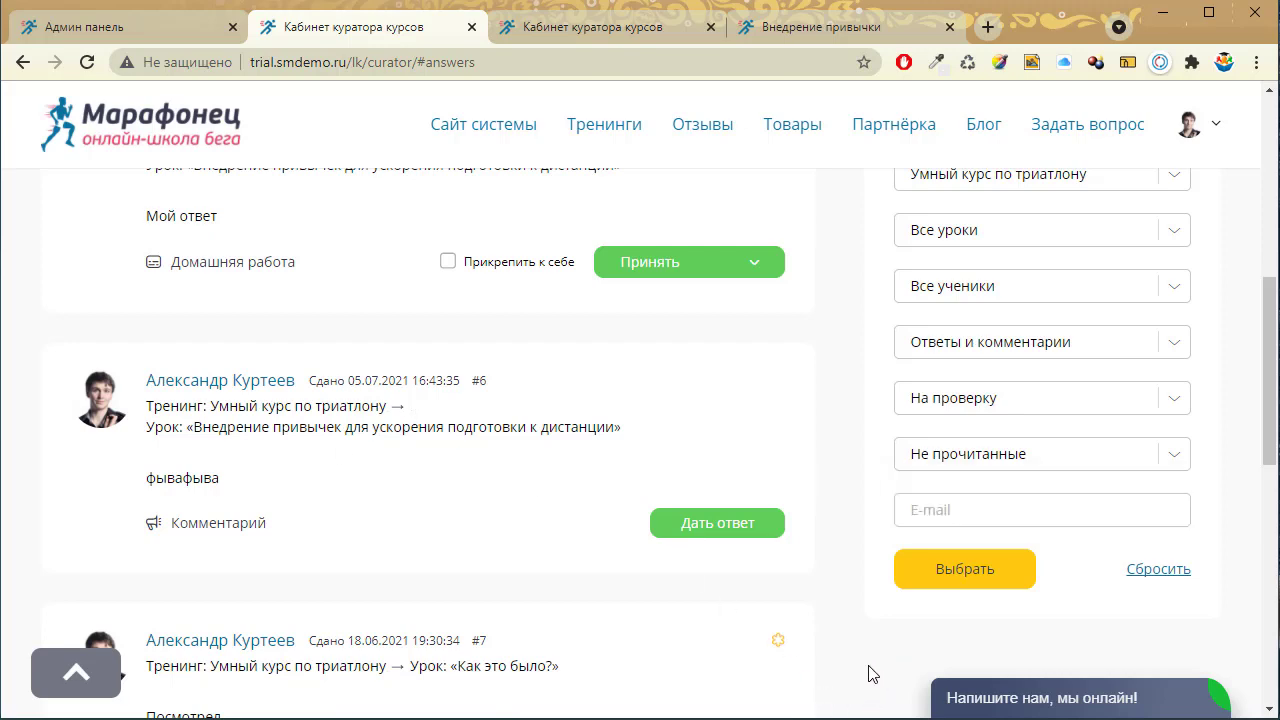
Step: Reopen the curator's cabinet from the profile to reload the submission list
{"action": "scroll", "coordinate": [871, 671], "scroll_direction": "up", "scroll_amount": 6}
{"action": "scroll", "coordinate": [860, 630], "scroll_direction": "down", "scroll_amount": 6}
{"action": "scroll", "coordinate": [862, 618], "scroll_direction": "up", "scroll_amount": 3}
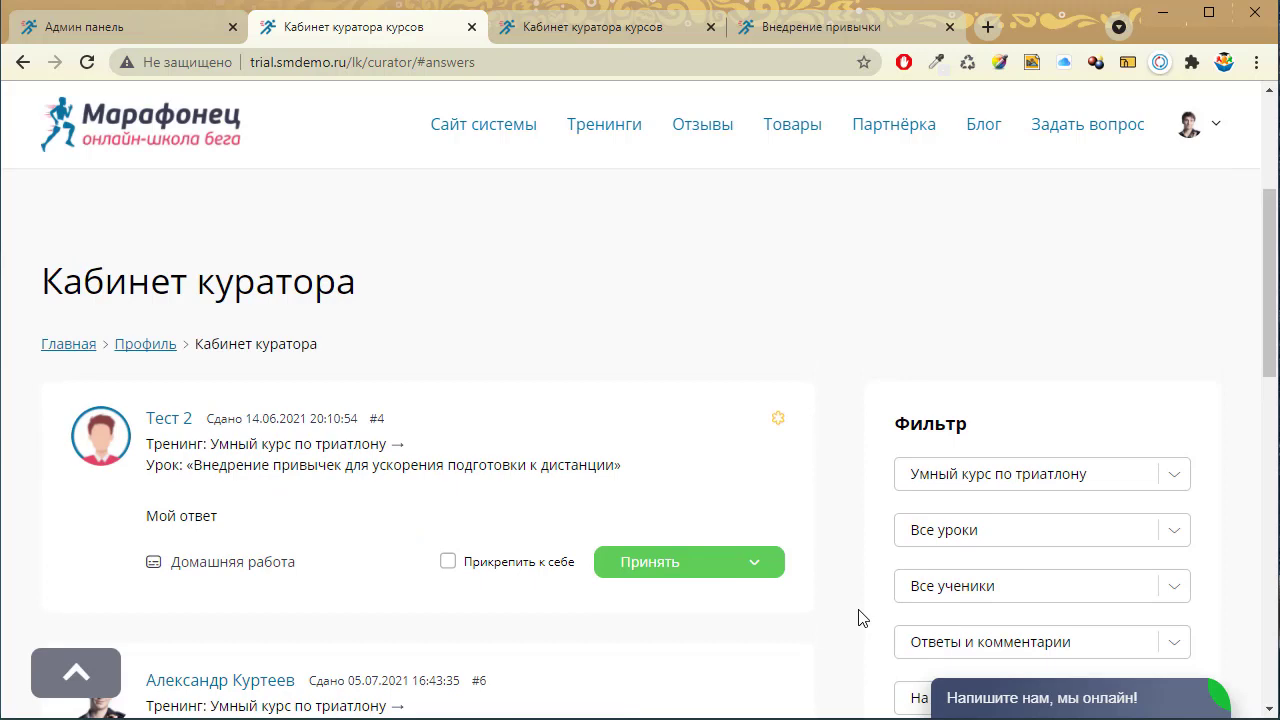
{"action": "scroll", "coordinate": [1117, 207], "scroll_direction": "up", "scroll_amount": 3}
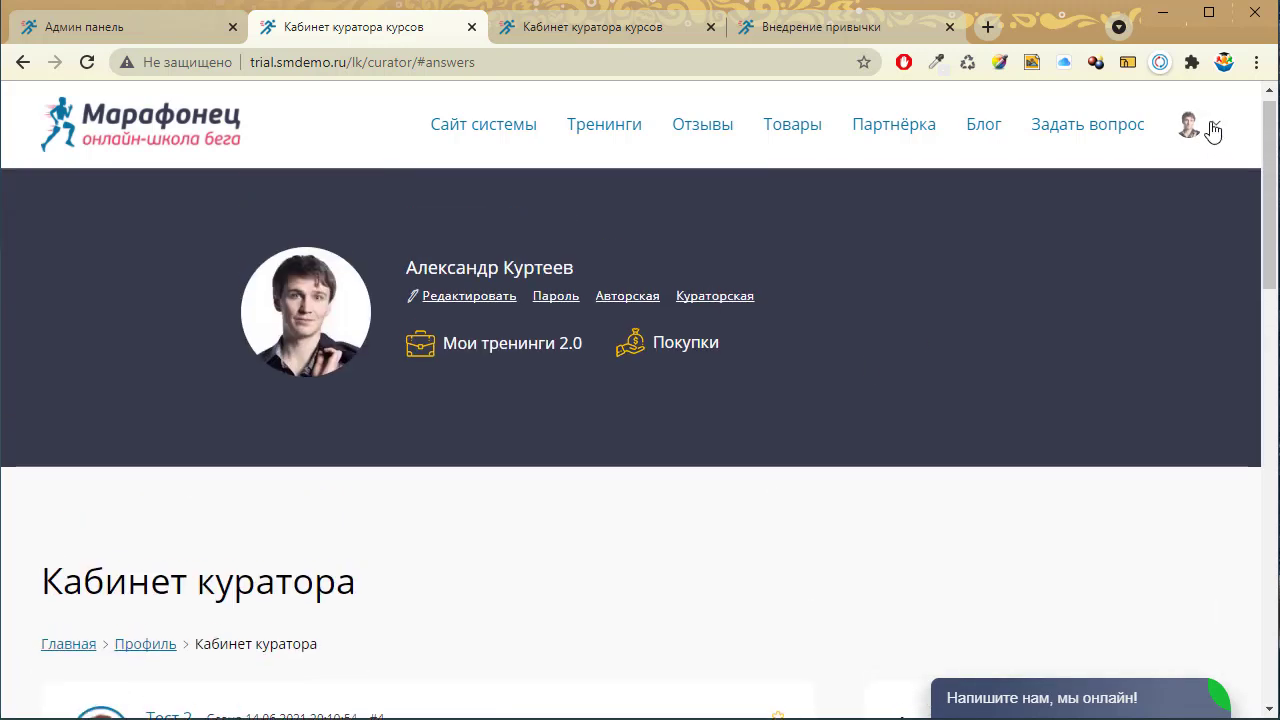
{"action": "left_click", "coordinate": [1210, 126]}
{"action": "left_click", "coordinate": [1124, 165]}
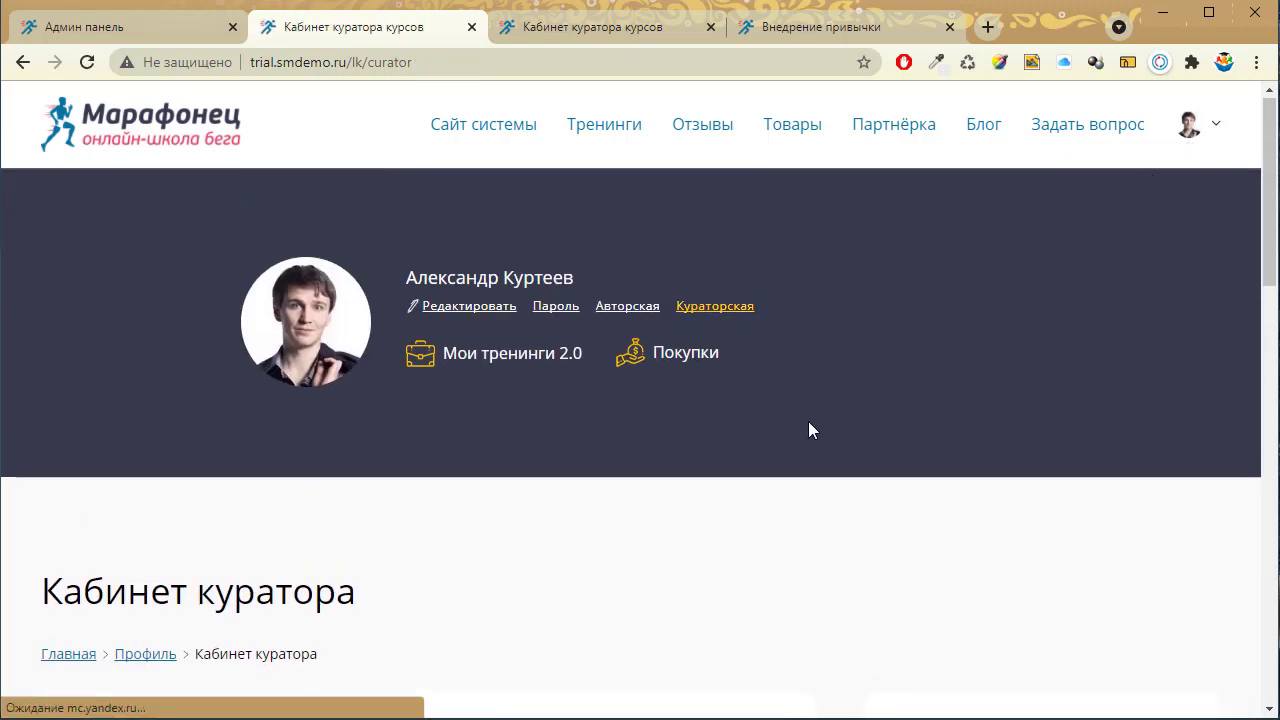
Step: Accept the «Утро триатлониста» homework #9 whose test is in progress
{"action": "scroll", "coordinate": [808, 429], "scroll_direction": "down", "scroll_amount": 15}
{"action": "scroll", "coordinate": [490, 455], "scroll_direction": "down", "scroll_amount": 2}
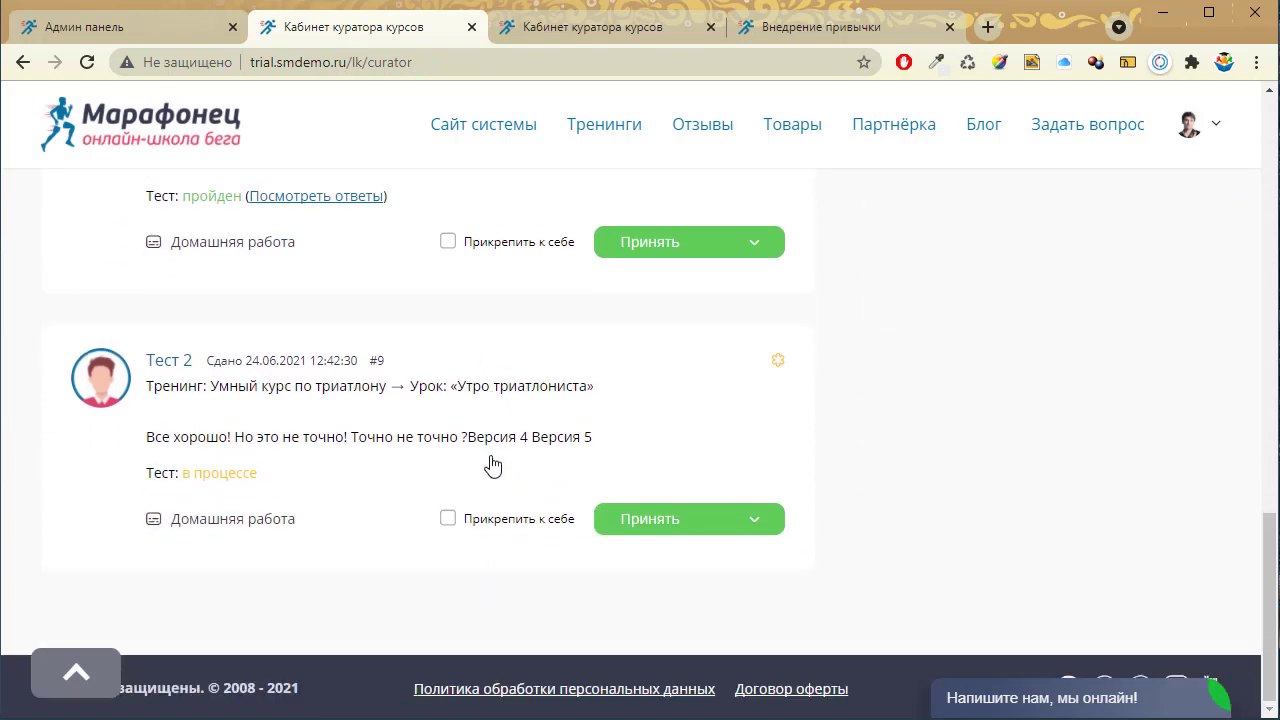
{"action": "left_click", "coordinate": [663, 520]}
Step: Attach the student of homework #4, «Внедрение привычек для ускорения подготовки к дистанции», to the curator and accept the homework
{"action": "scroll", "coordinate": [770, 510], "scroll_direction": "down", "scroll_amount": 12}
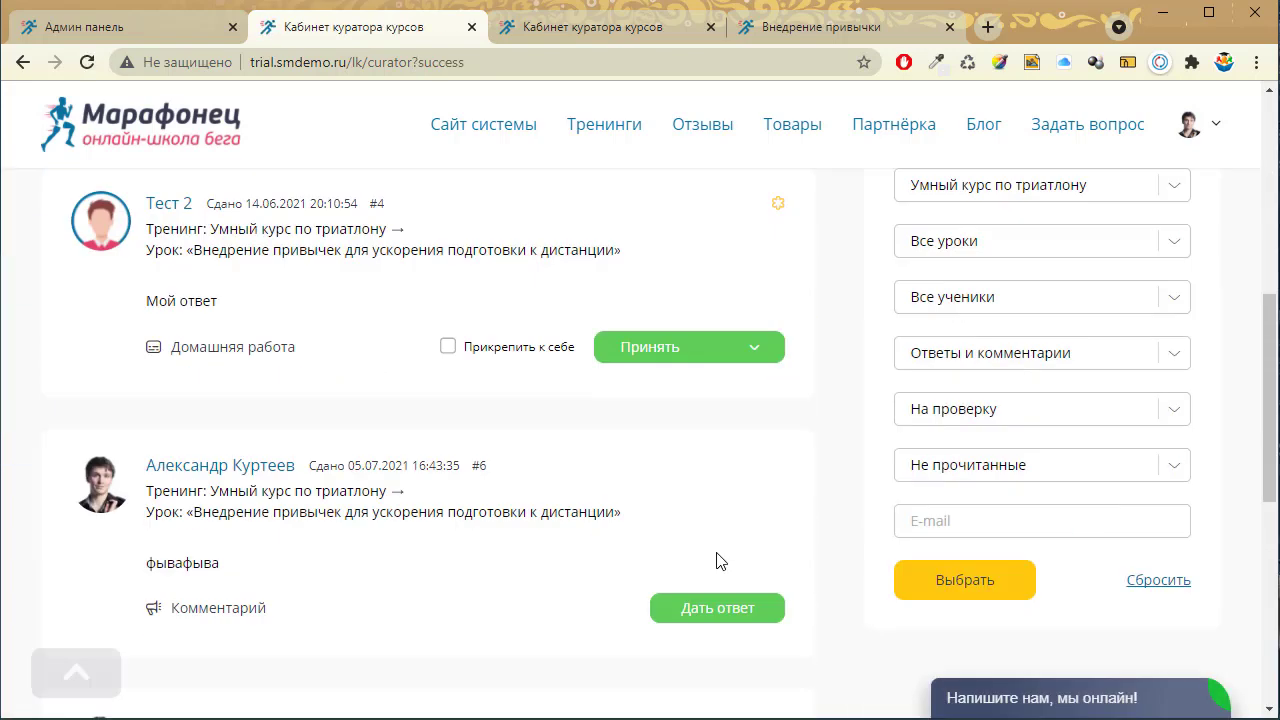
{"action": "scroll", "coordinate": [666, 540], "scroll_direction": "up", "scroll_amount": 10}
{"action": "scroll", "coordinate": [608, 557], "scroll_direction": "down", "scroll_amount": 2}
{"action": "left_click", "coordinate": [448, 347]}
{"action": "left_click", "coordinate": [776, 356]}
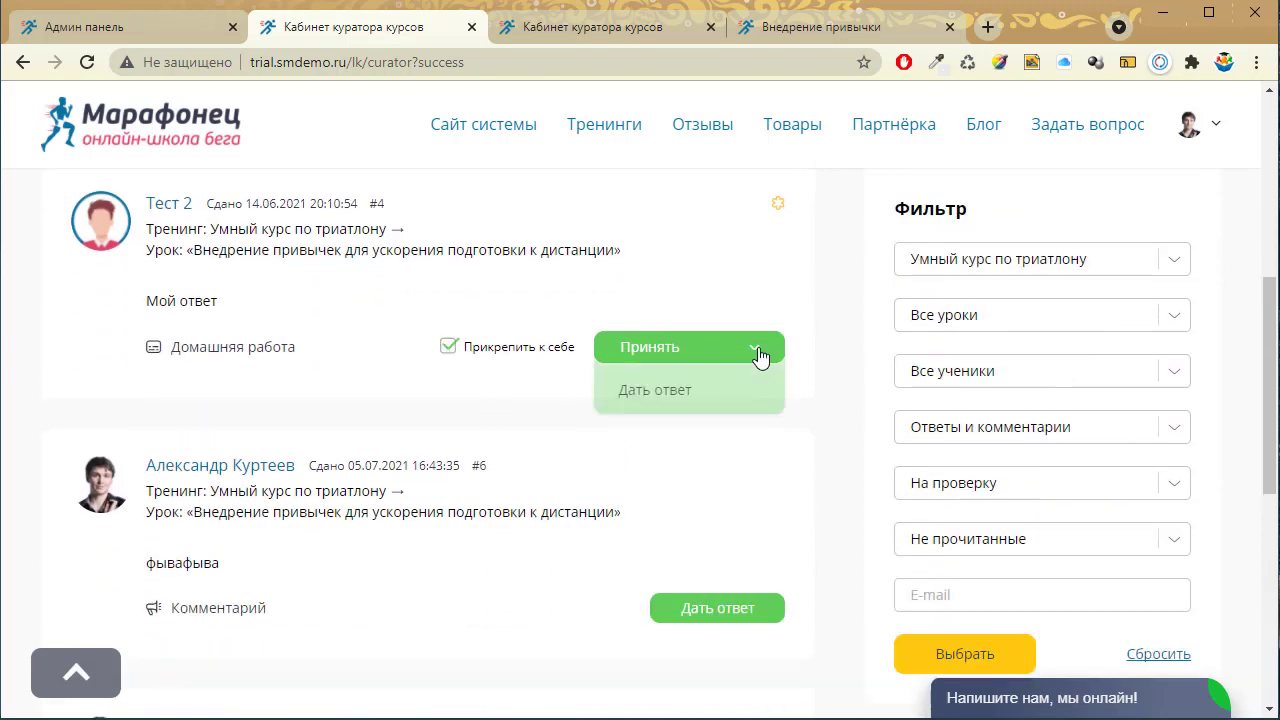
{"action": "left_click", "coordinate": [634, 364]}
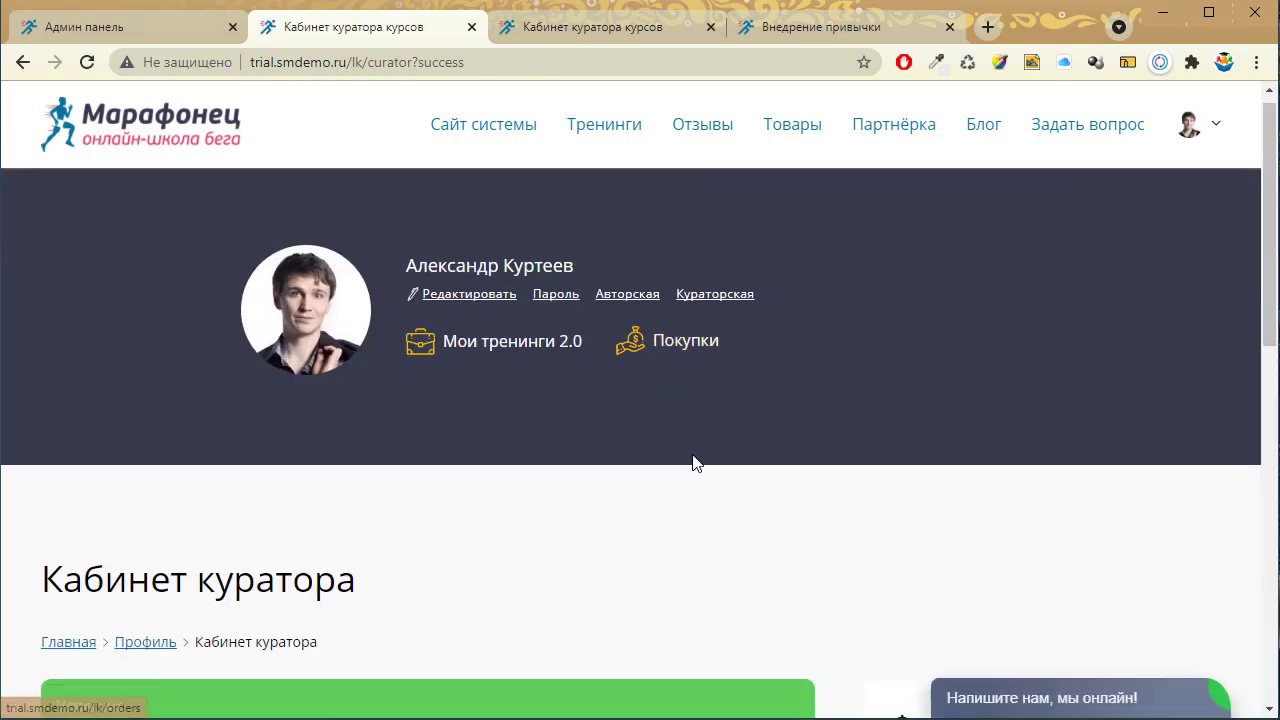